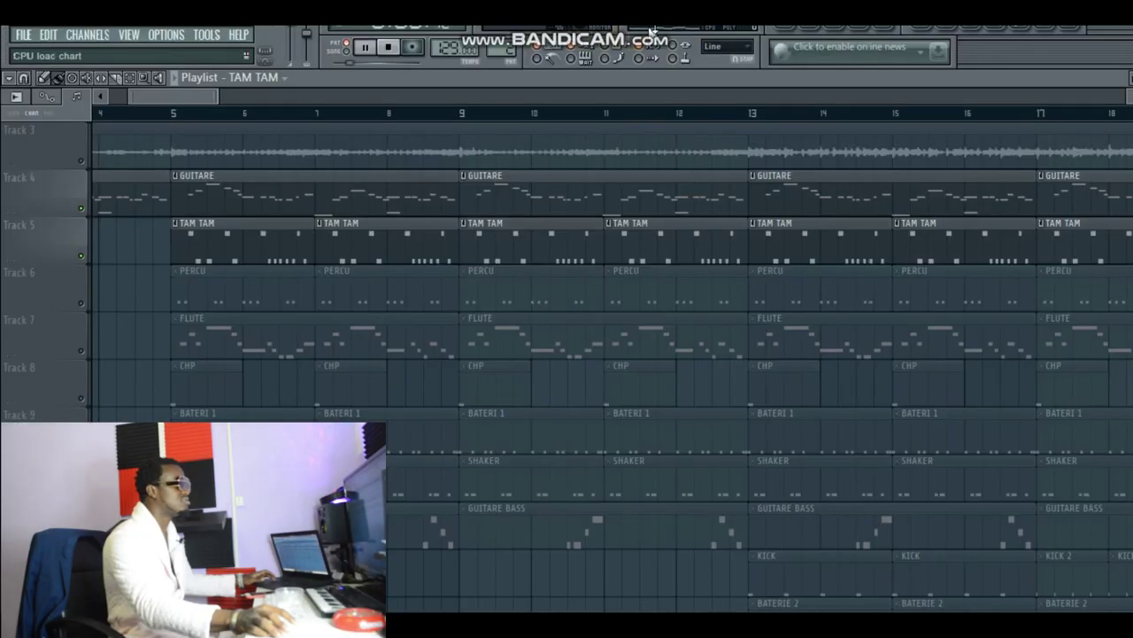
# Step: Show the TAM TAM pattern's Percussion Bongo notes in the piano roll and set playback to song mode
pyautogui.click(822, 34)
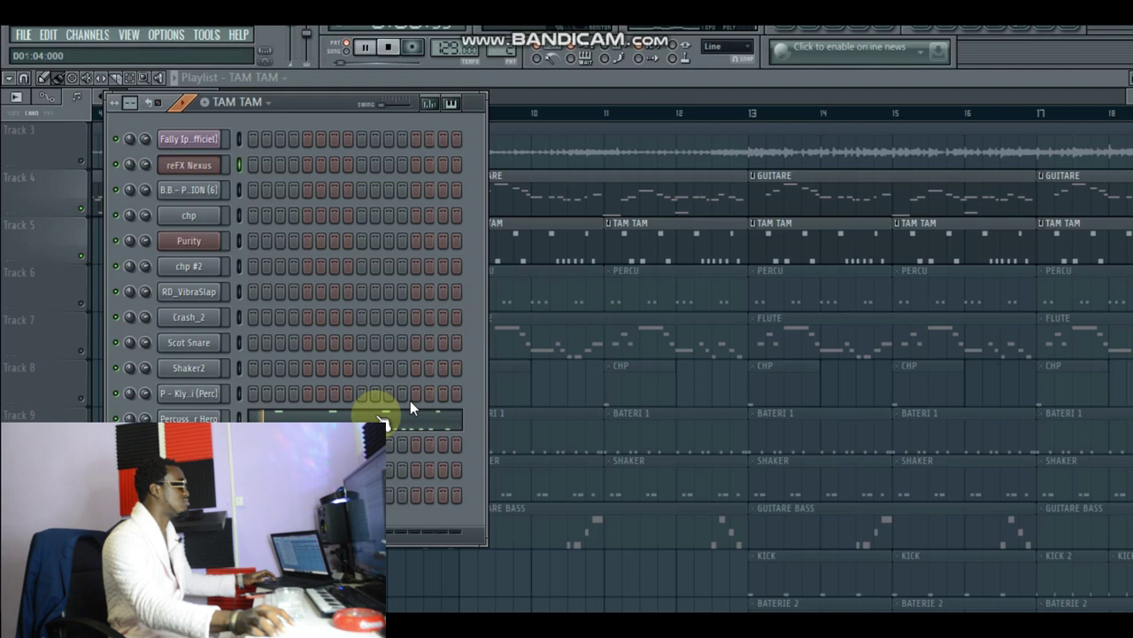
pyautogui.click(379, 416)
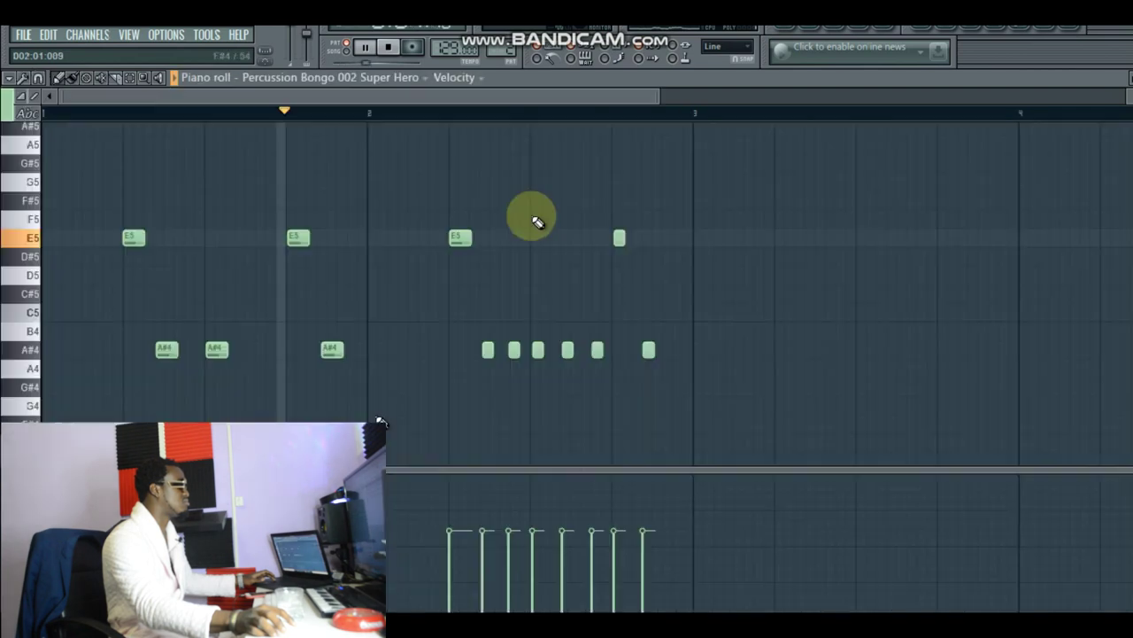
pyautogui.click(351, 57)
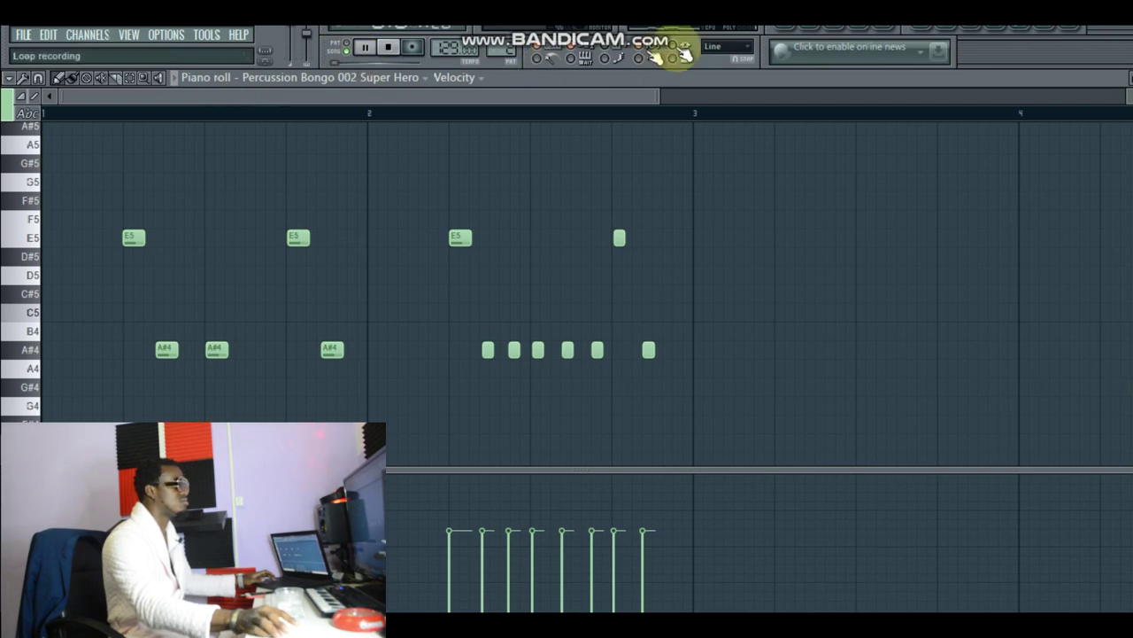
# Step: Return to the playlist, play from around bar 7, and select bars 5 to 13 in the timeline as the playback range
pyautogui.click(789, 31)
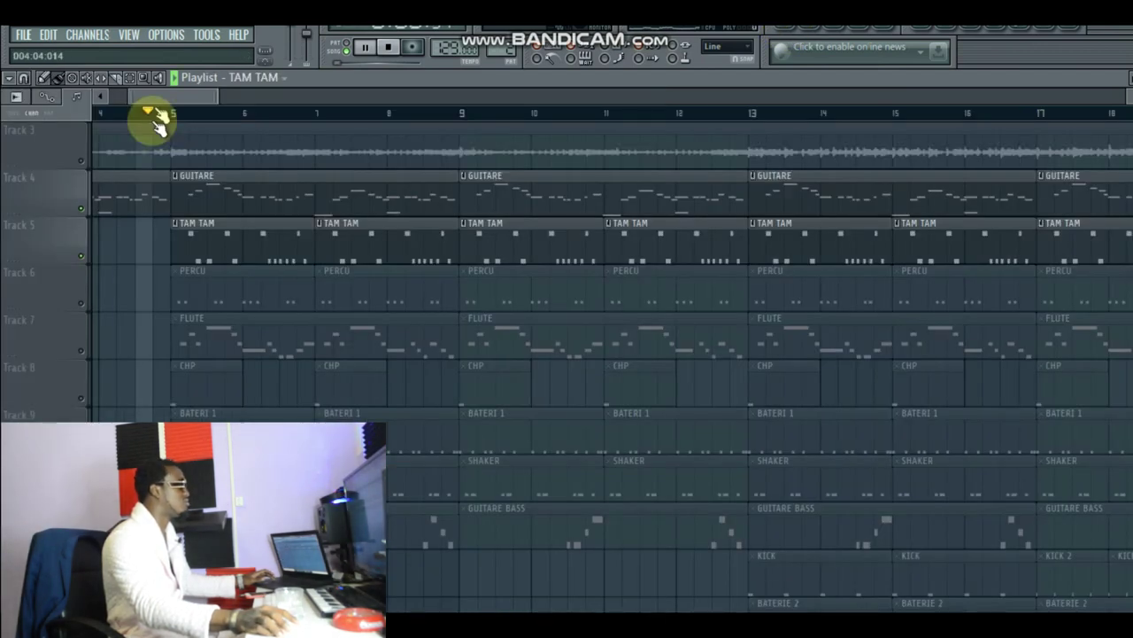
pyautogui.click(337, 115)
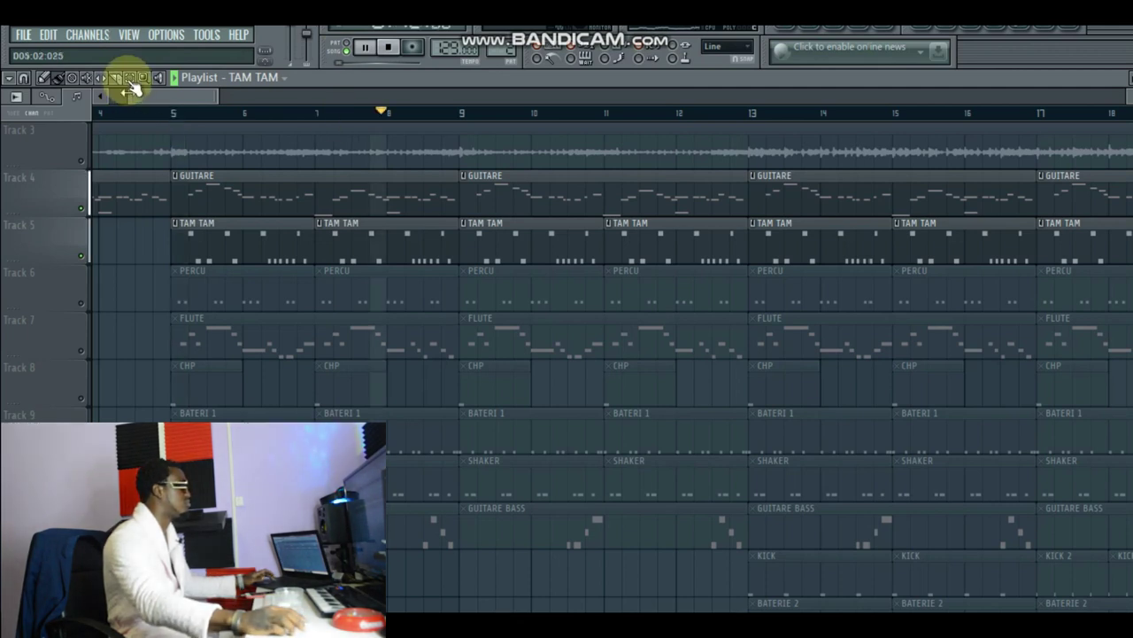
pyautogui.moveTo(745, 115); pyautogui.dragTo(460, 115)
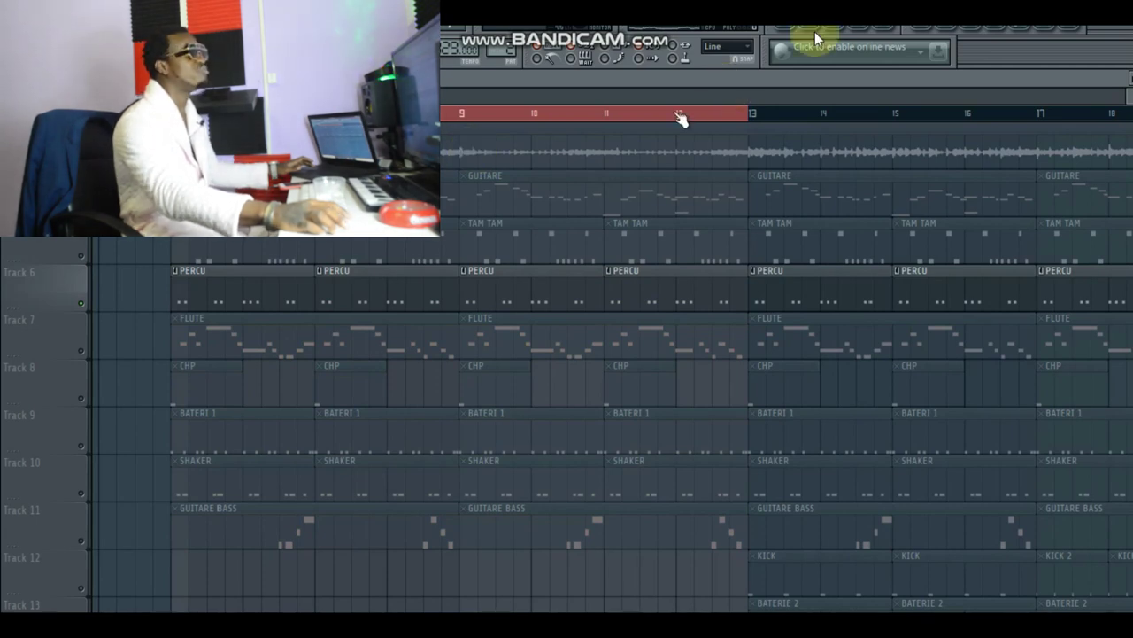
# Step: Show the PERCU pattern's Percussion Bongo notes enlarged in the piano roll and play them
pyautogui.click(817, 30)
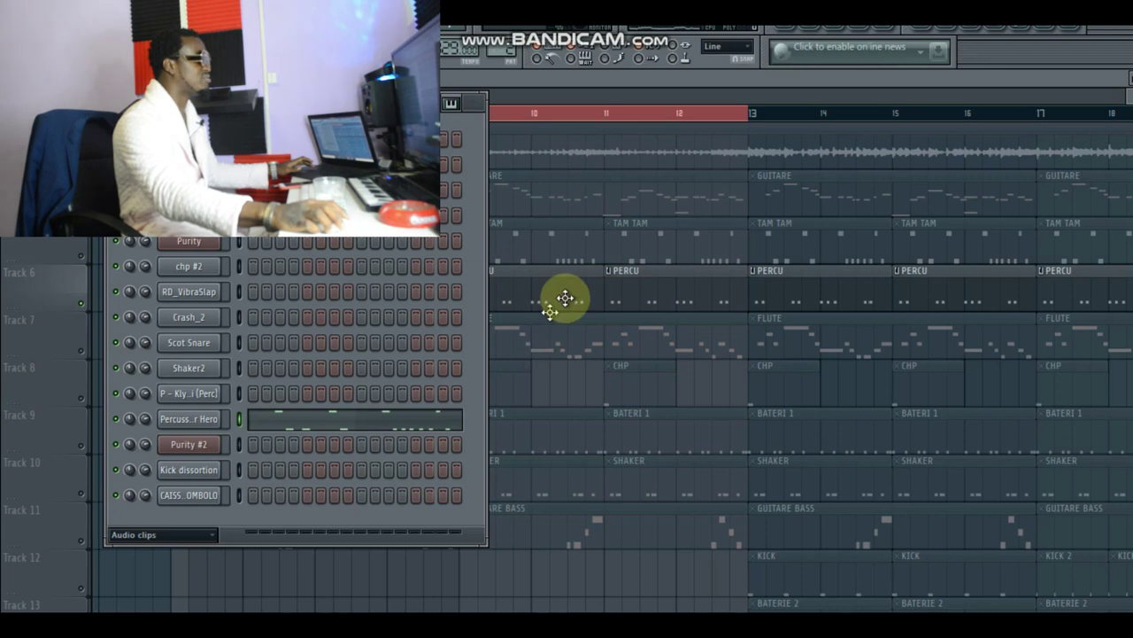
pyautogui.press('F6')
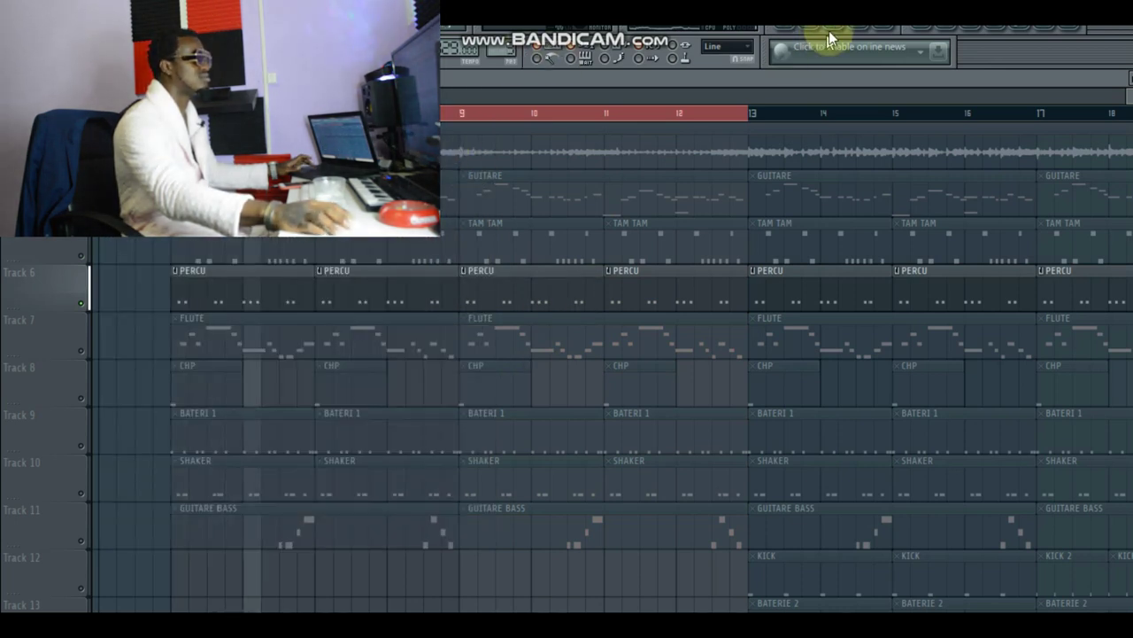
pyautogui.click(840, 33)
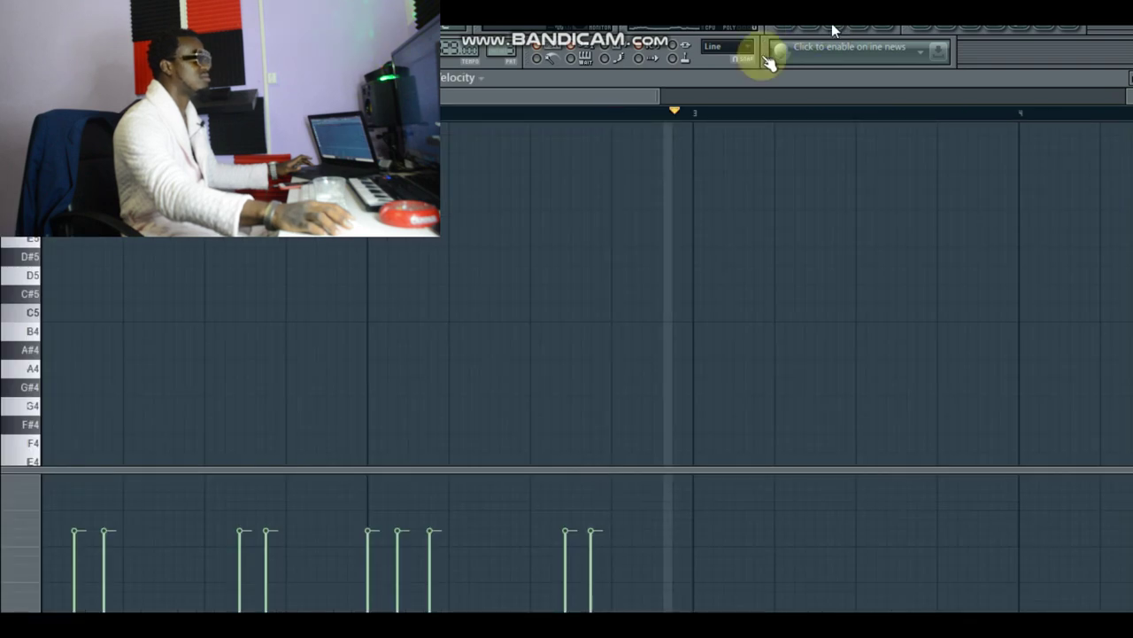
pyautogui.scroll(5, 410, 244)
pyautogui.moveTo(658, 97); pyautogui.dragTo(449, 119)
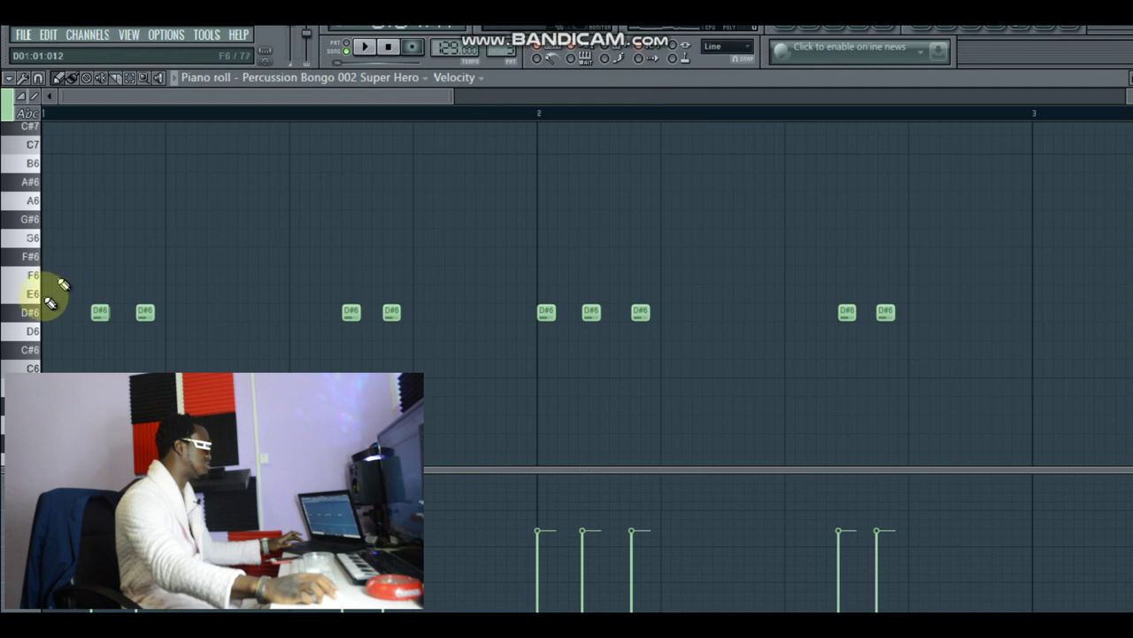
pyautogui.press('space')
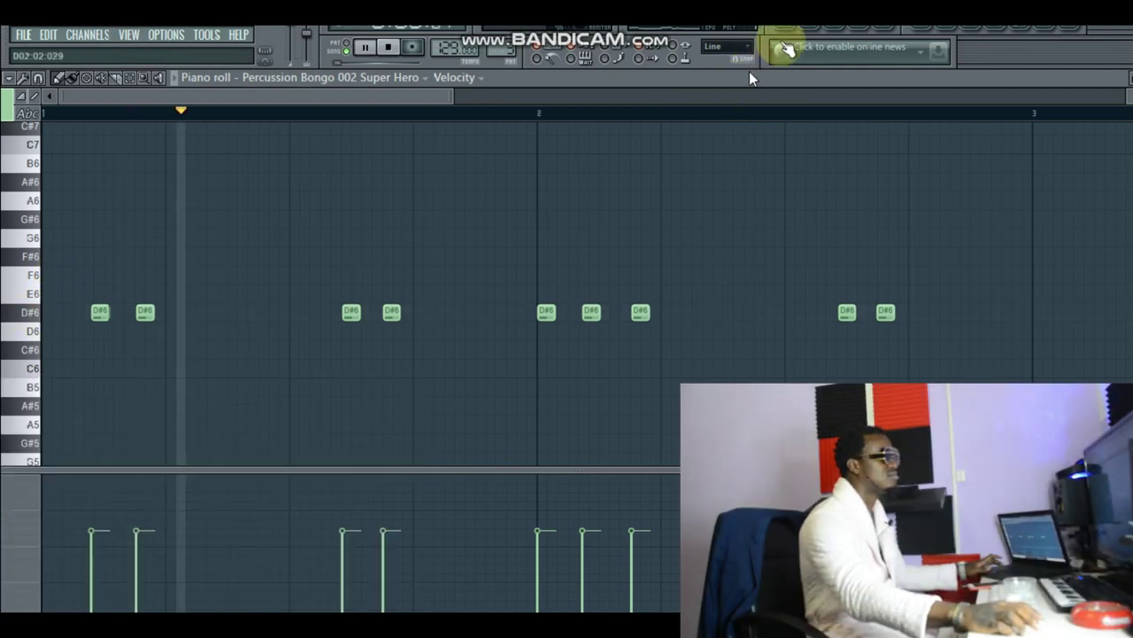
# Step: Unmute the TAM TAM and GUITARE tracks in the playlist to hear them with PERCU, and stop playback
pyautogui.click(795, 33)
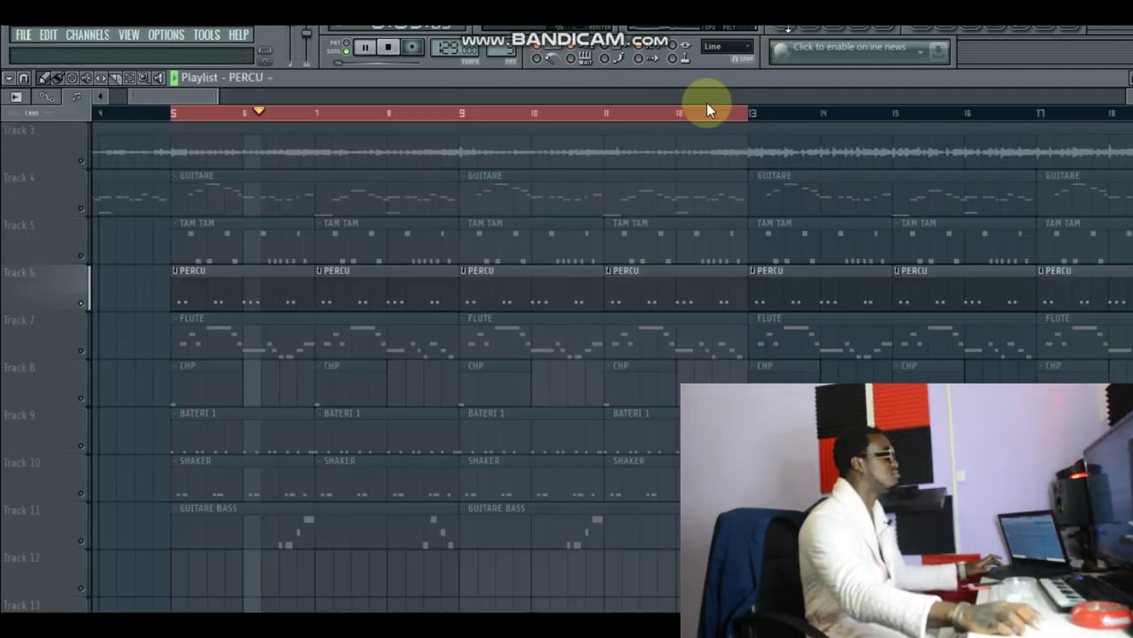
pyautogui.click(81, 254)
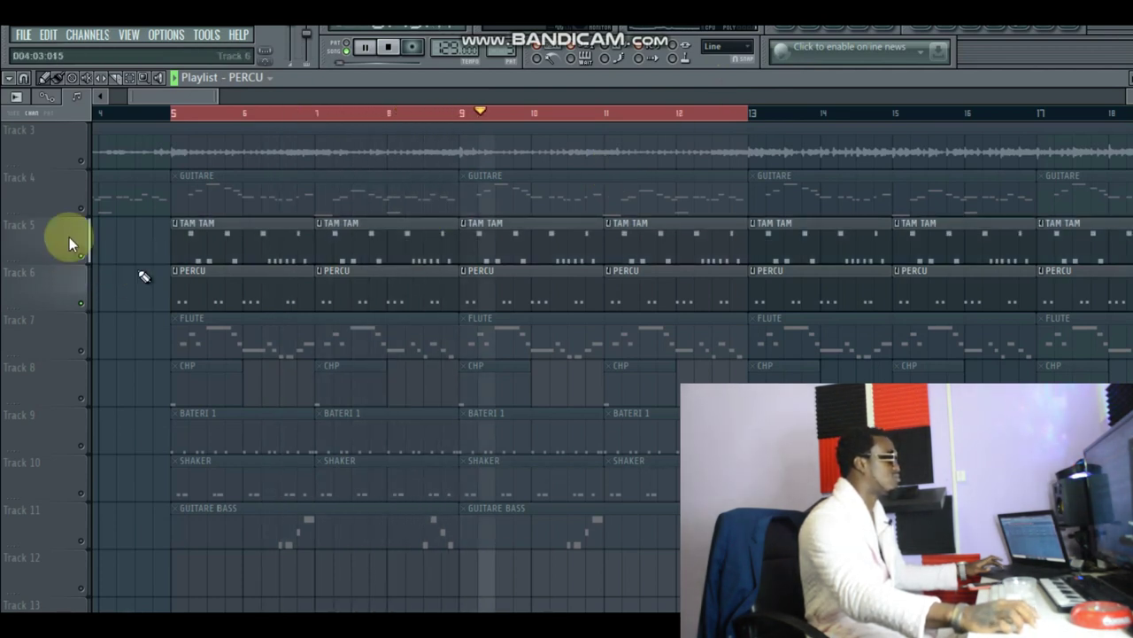
pyautogui.click(82, 209)
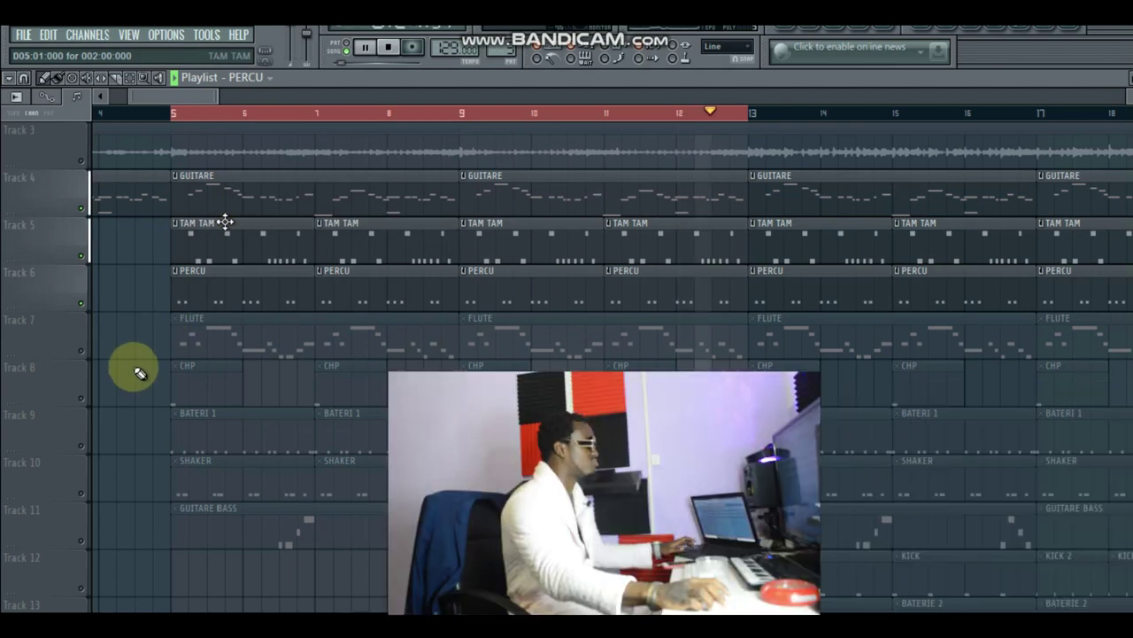
pyautogui.press('space')
# Step: Unmute the BATERI 1 track and play the song with that pattern's P - Klyu4i (Perc) notes shown in the piano roll
pyautogui.click(89, 446)
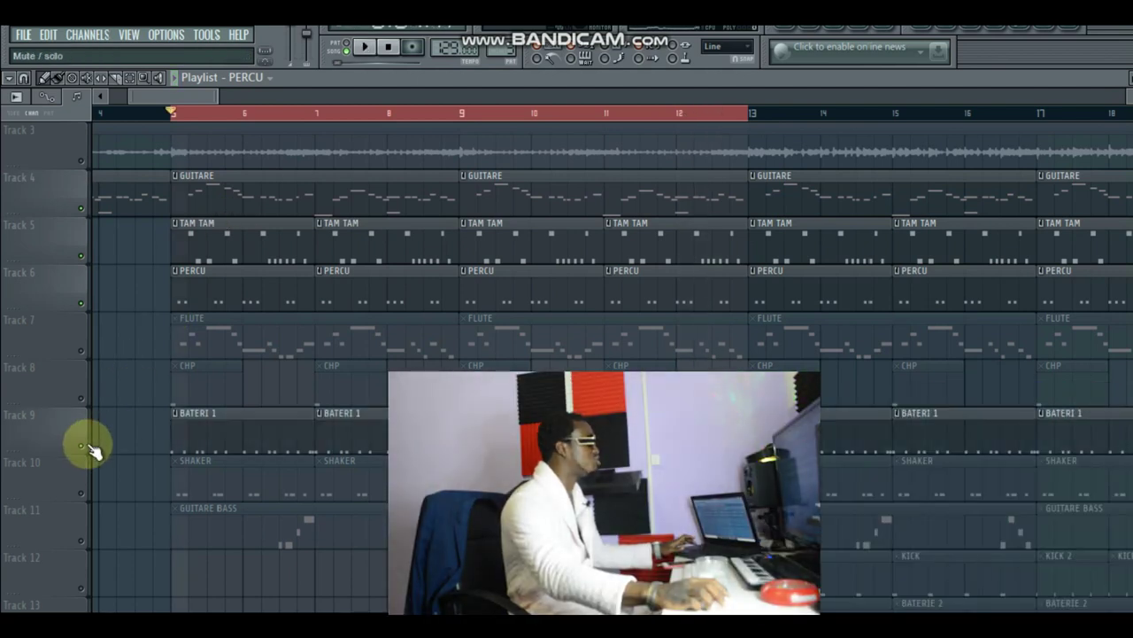
pyautogui.click(192, 420)
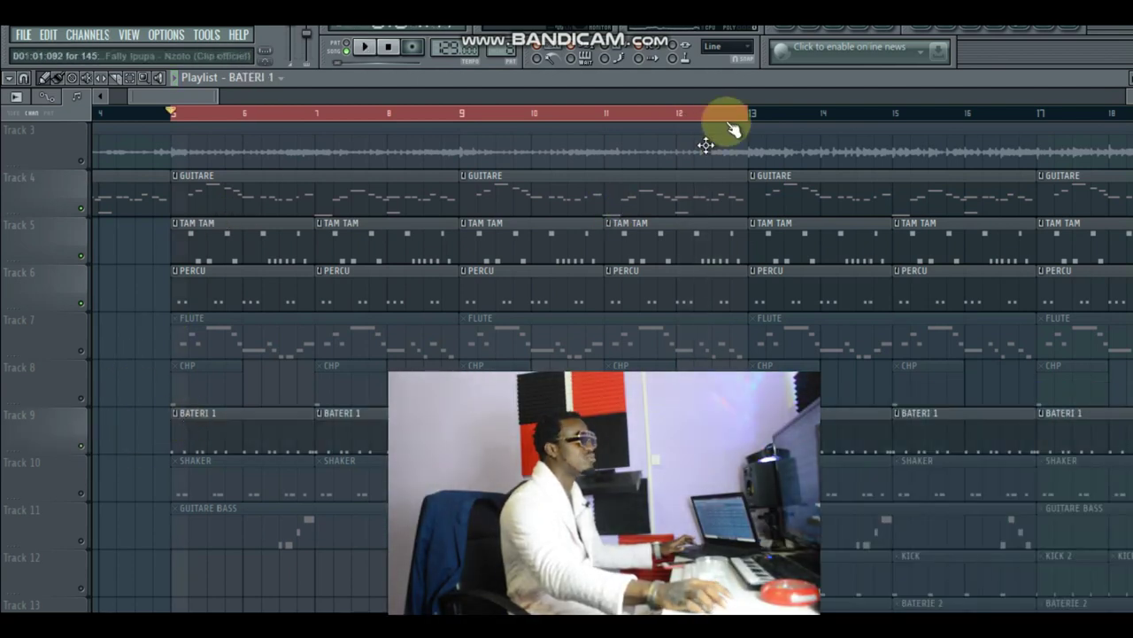
pyautogui.click(808, 32)
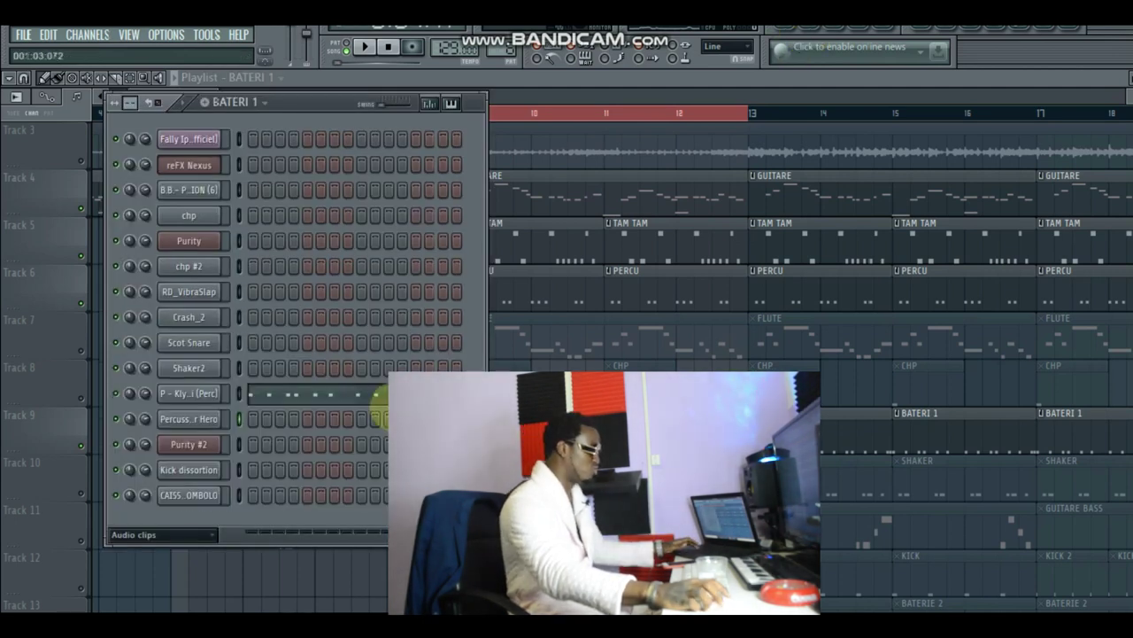
pyautogui.click(400, 381)
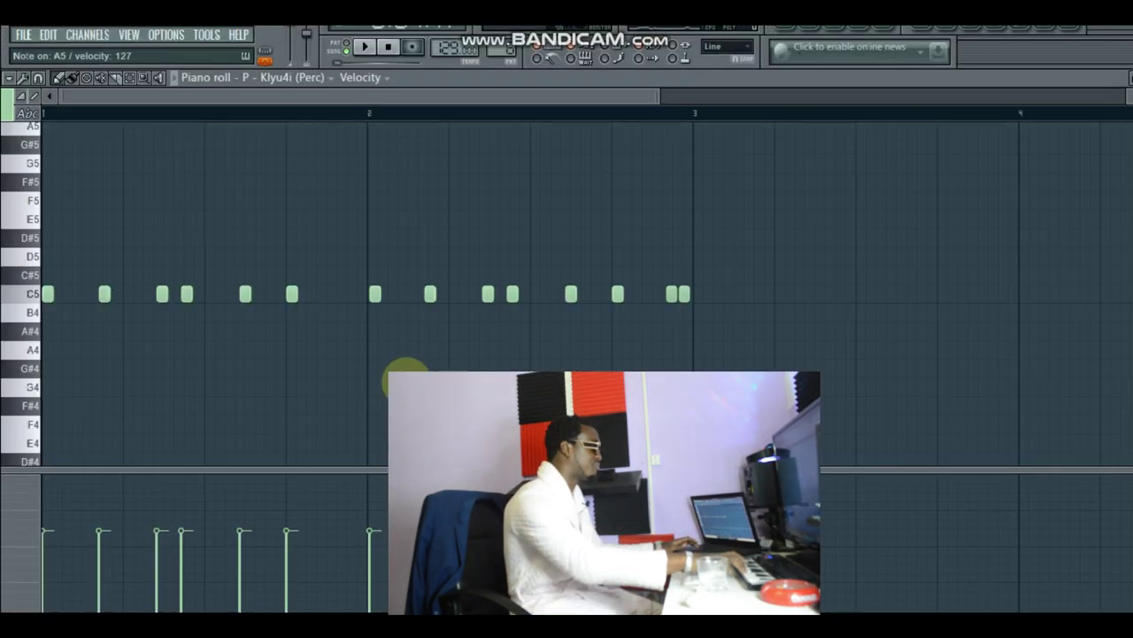
pyautogui.press('space')
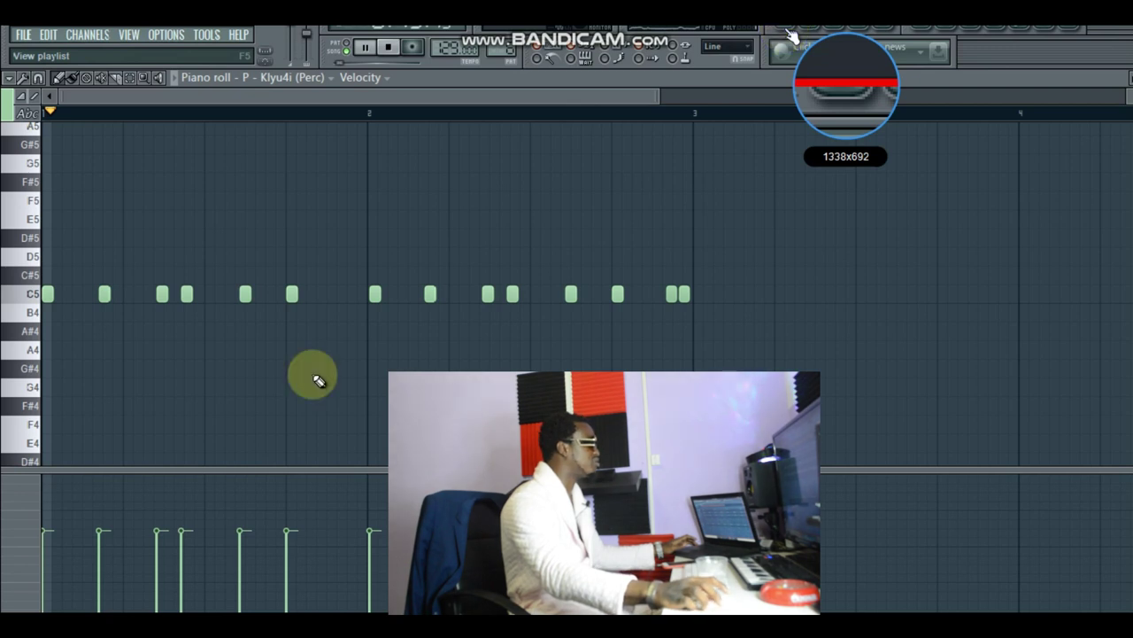
# Step: Unmute the SHAKER track in the playlist and play the arrangement
pyautogui.press('F5')
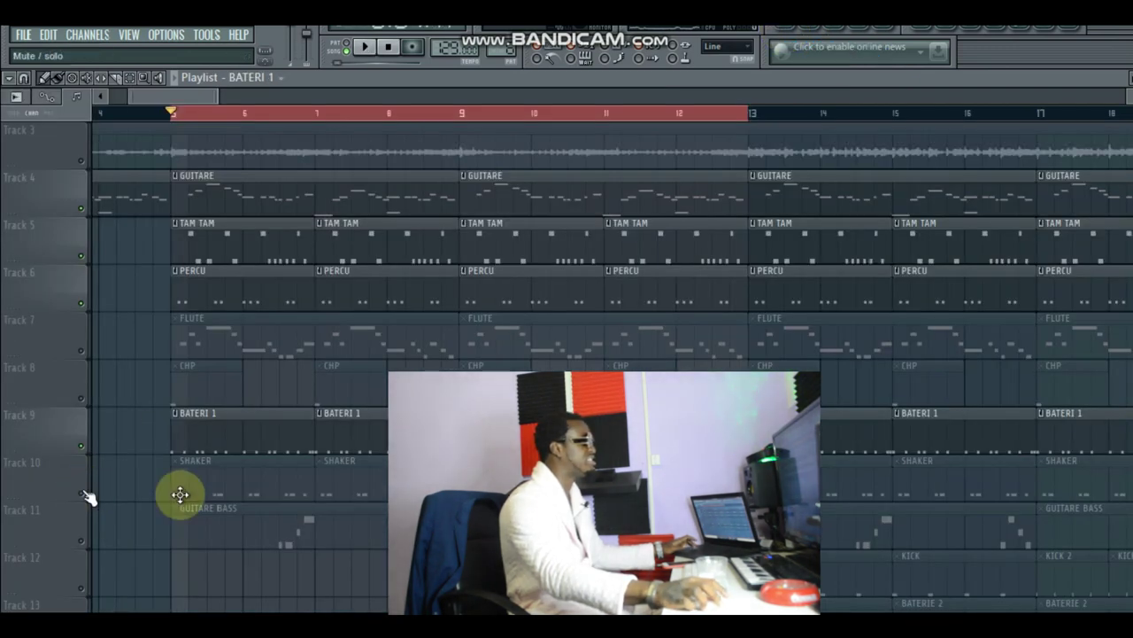
pyautogui.click(83, 493)
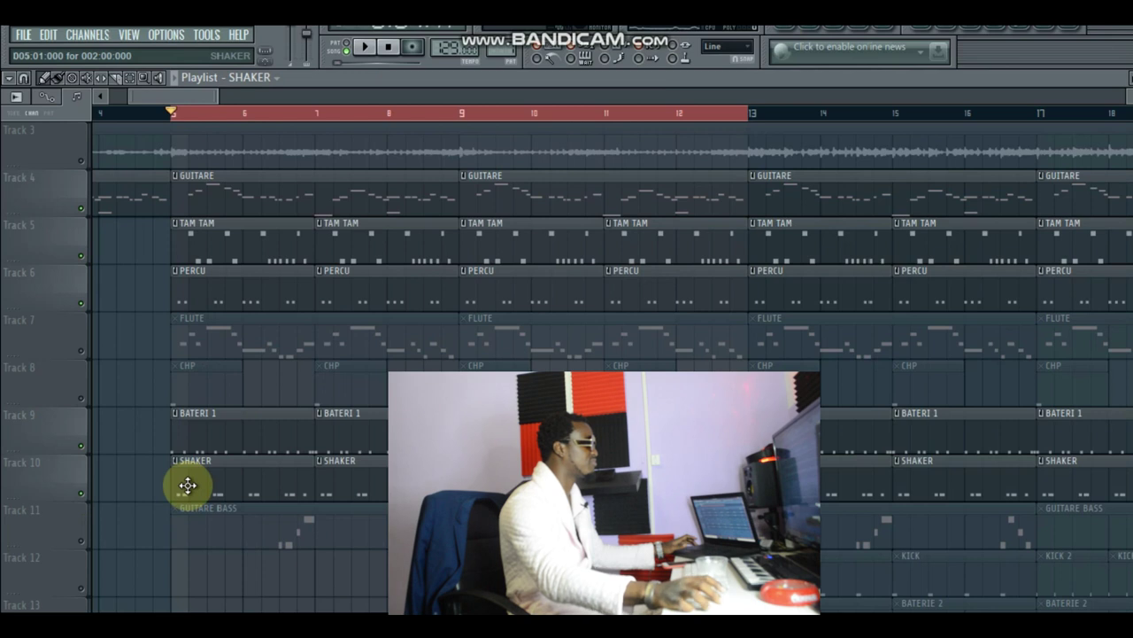
pyautogui.press('space')
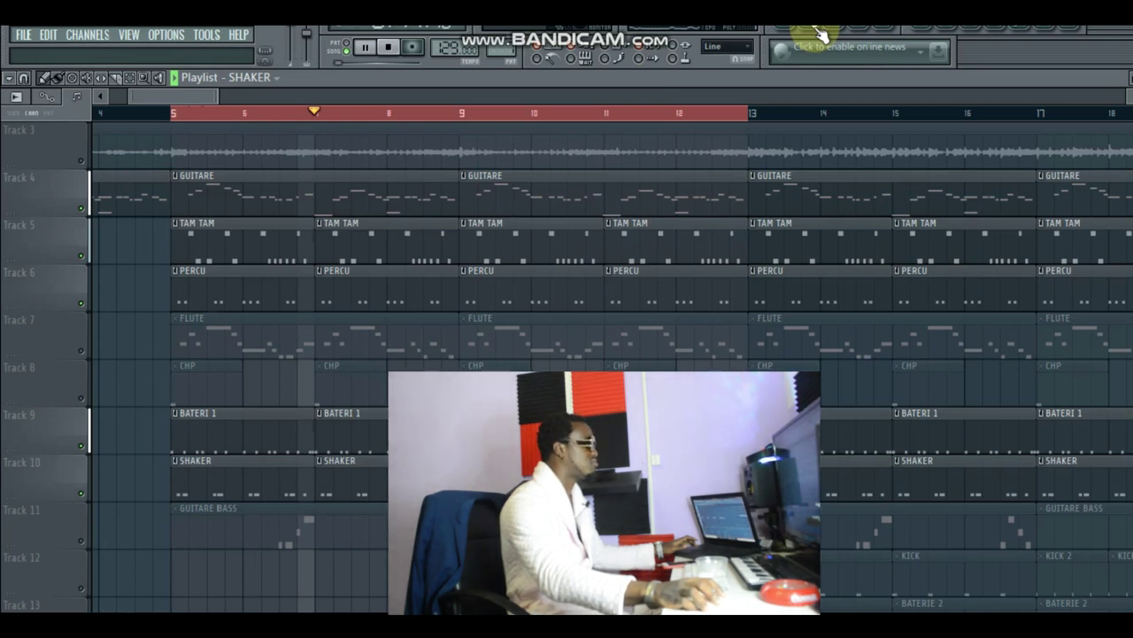
# Step: View the SHAKER pattern's Shaker2 notes in the piano roll during playback, and return to the stopped playlist
pyautogui.click(817, 29)
pyautogui.click(333, 370)
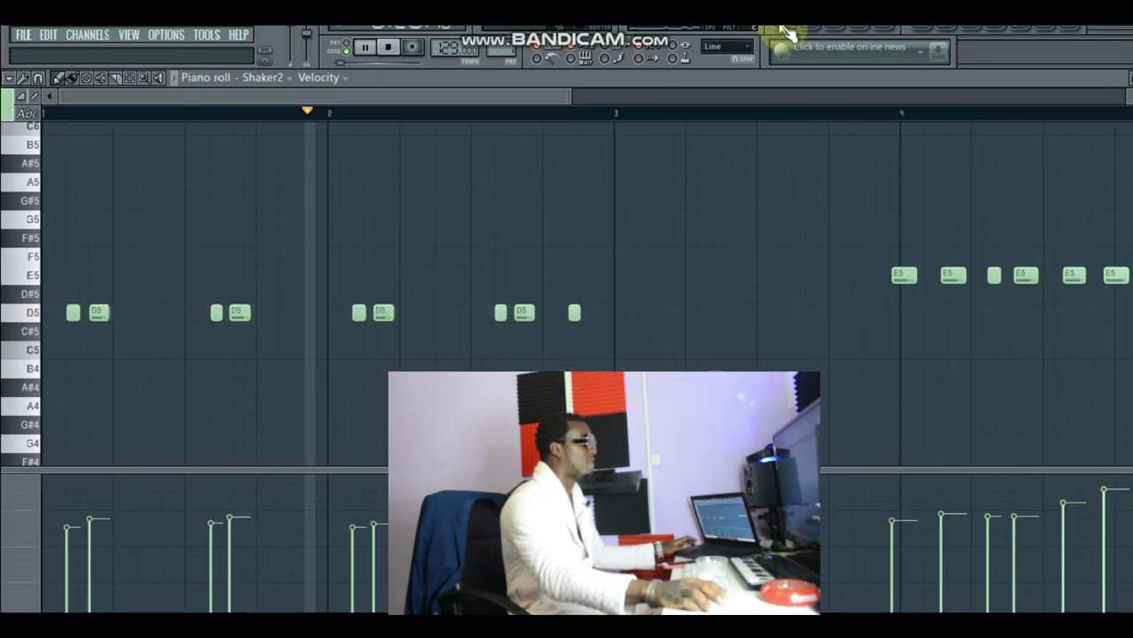
pyautogui.click(783, 32)
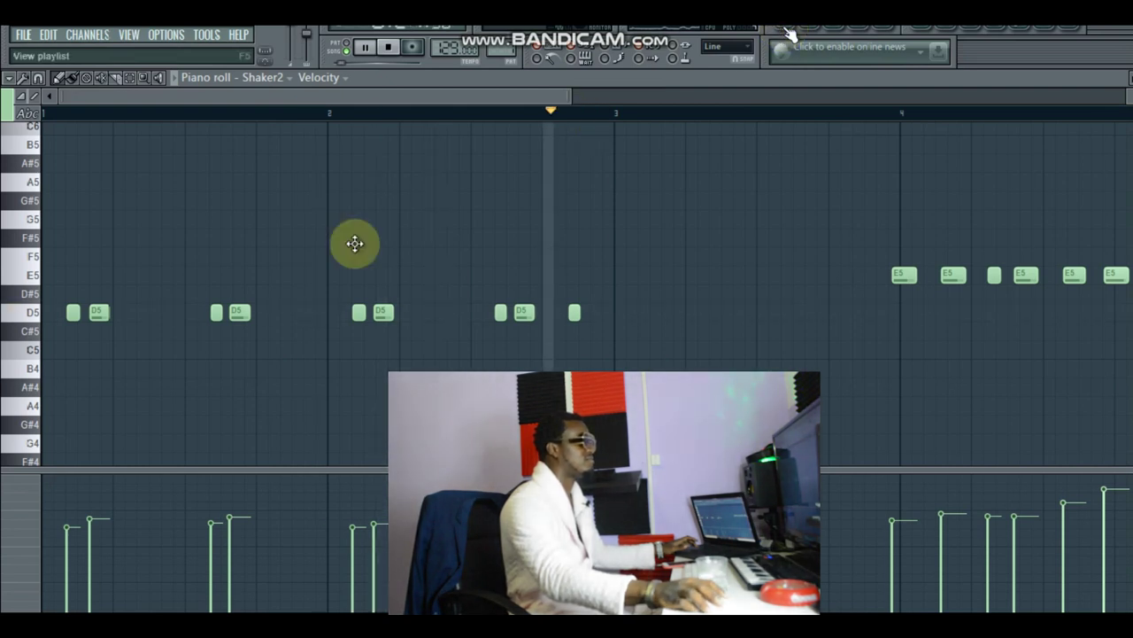
pyautogui.press('space')
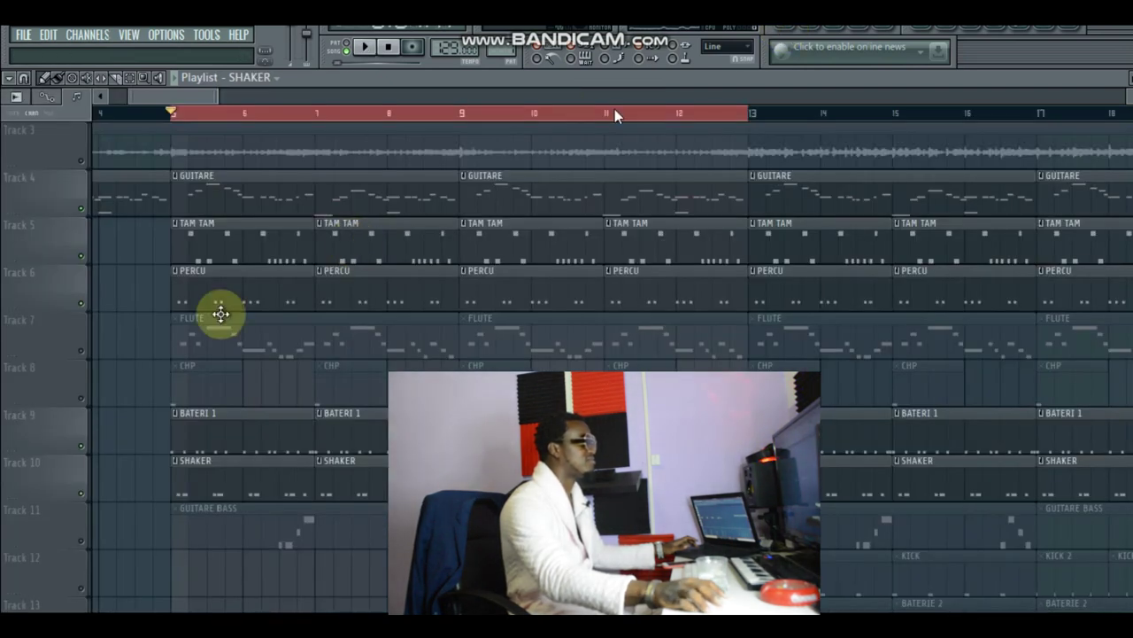
# Step: Unmute the FLUTE track and open that pattern's Purity notes in the piano roll
pyautogui.click(81, 351)
pyautogui.click(215, 341)
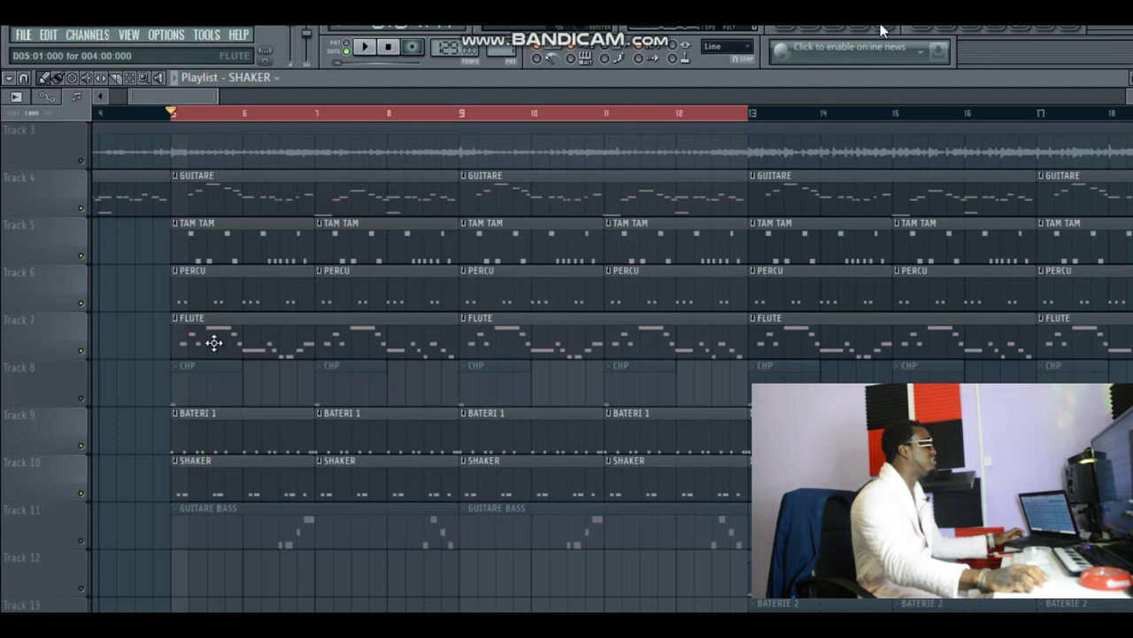
pyautogui.click(801, 30)
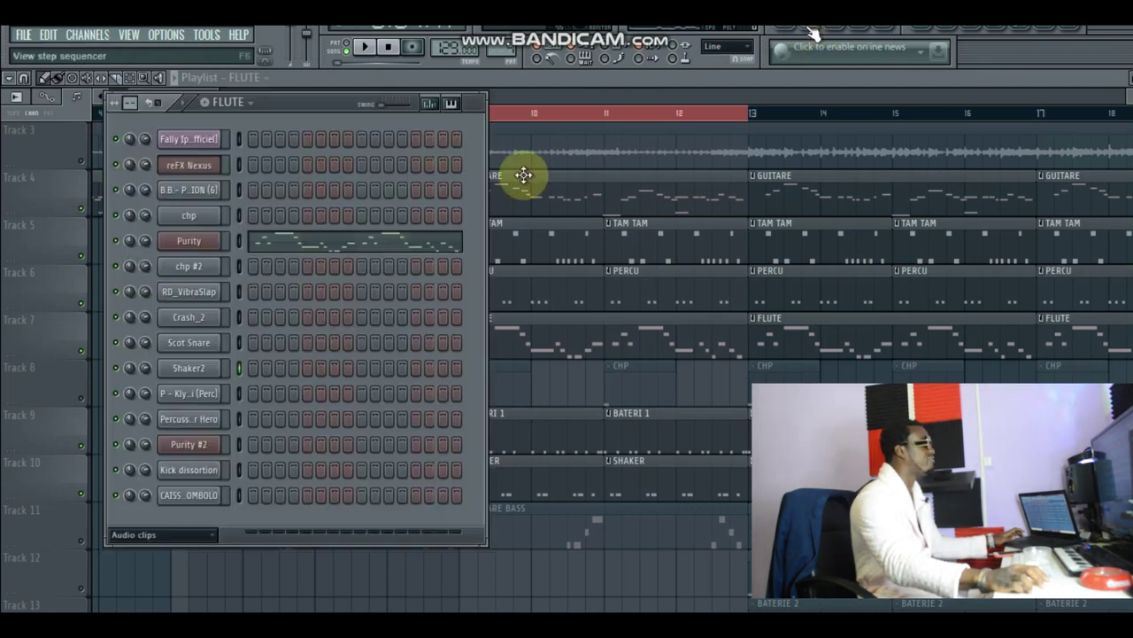
pyautogui.click(257, 246)
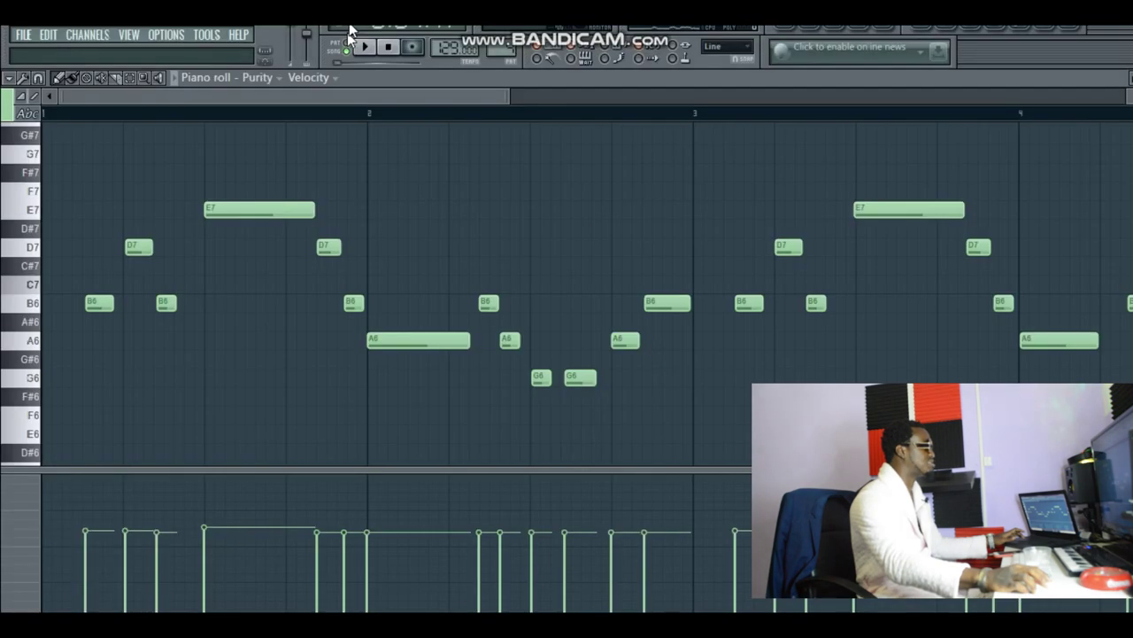
# Step: Play the flute melody on its own in pattern mode with its full length visible in the piano roll
pyautogui.click(347, 41)
pyautogui.press('space')
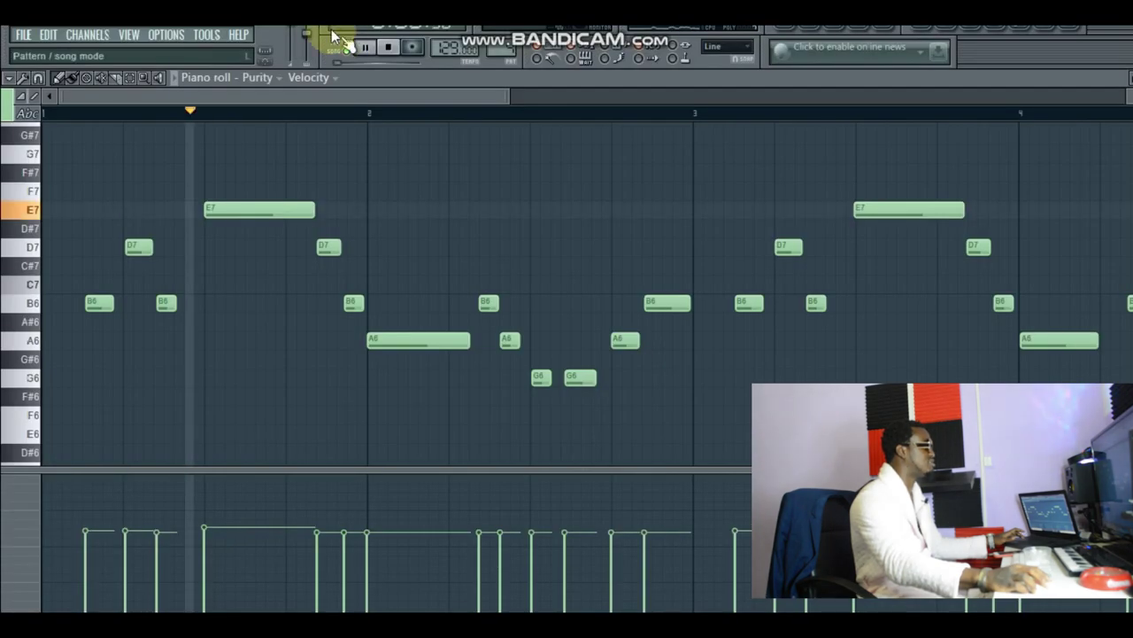
pyautogui.press('space')
pyautogui.press('space')
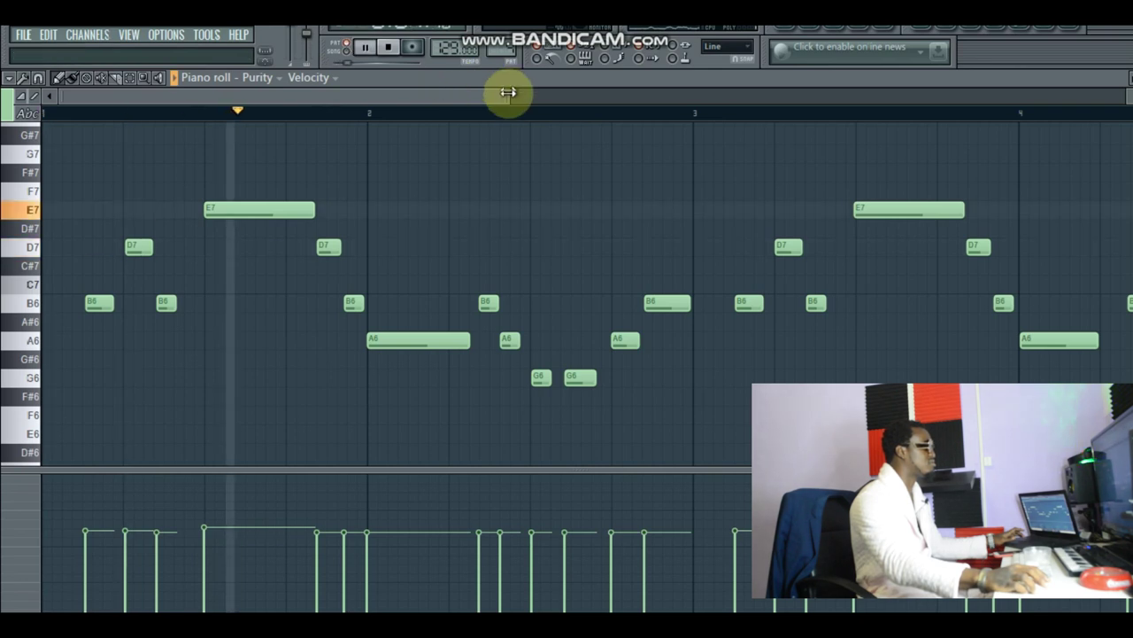
pyautogui.moveTo(463, 106); pyautogui.dragTo(665, 99)
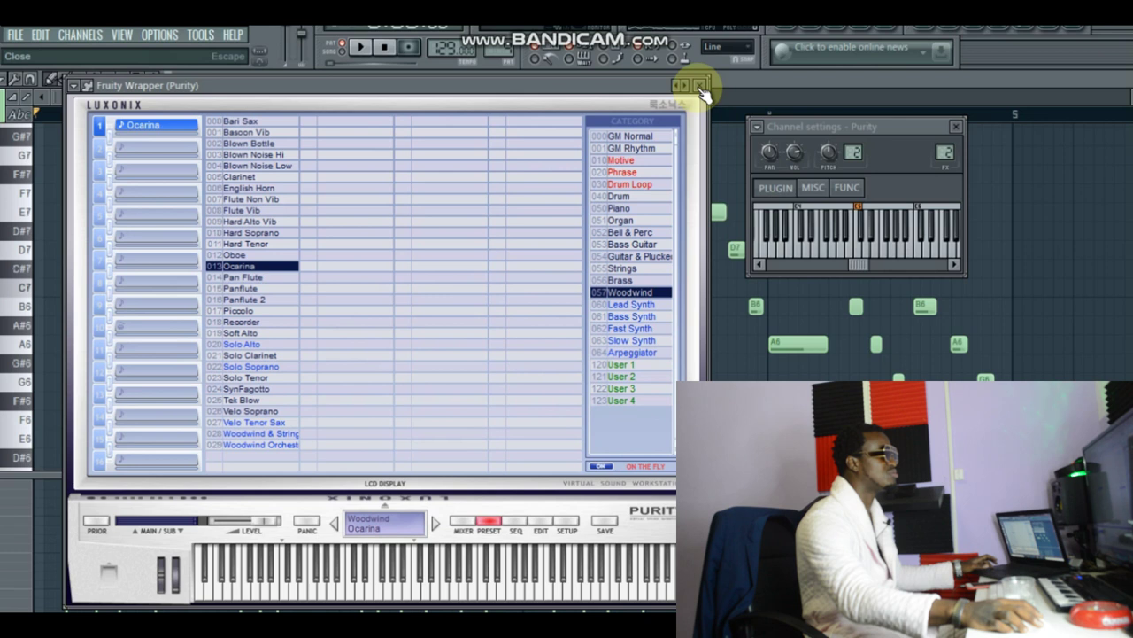
# Step: Close the Purity instrument window, play the flute notes from the piano roll, and return to the playlist
pyautogui.click(699, 86)
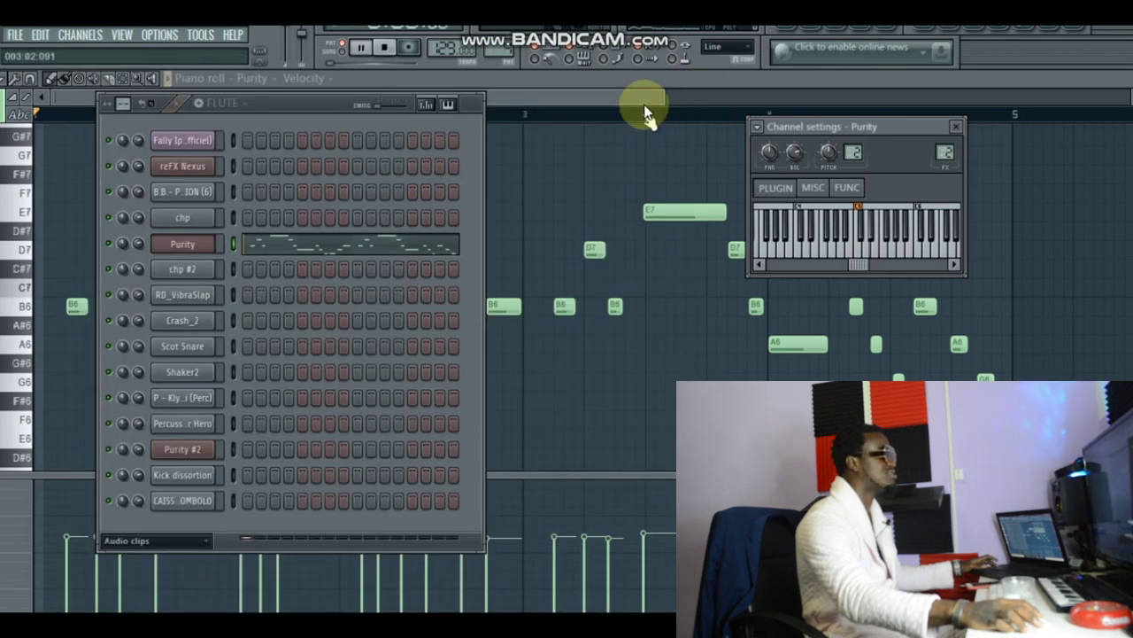
pyautogui.click(590, 100)
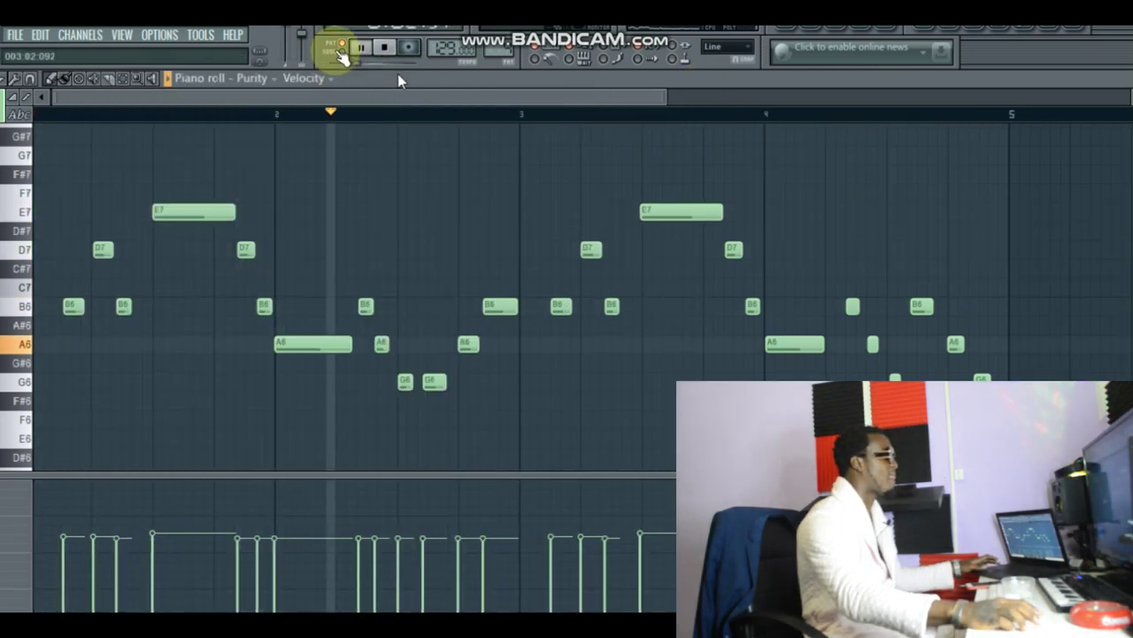
pyautogui.press('space')
pyautogui.press('space')
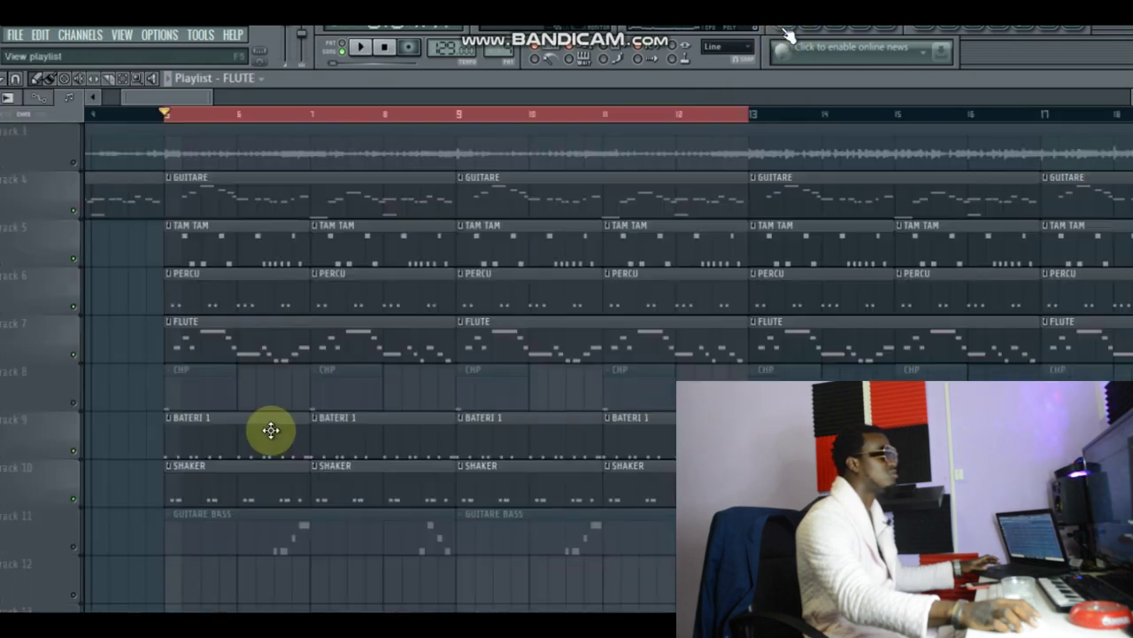
pyautogui.click(786, 30)
pyautogui.press('space')
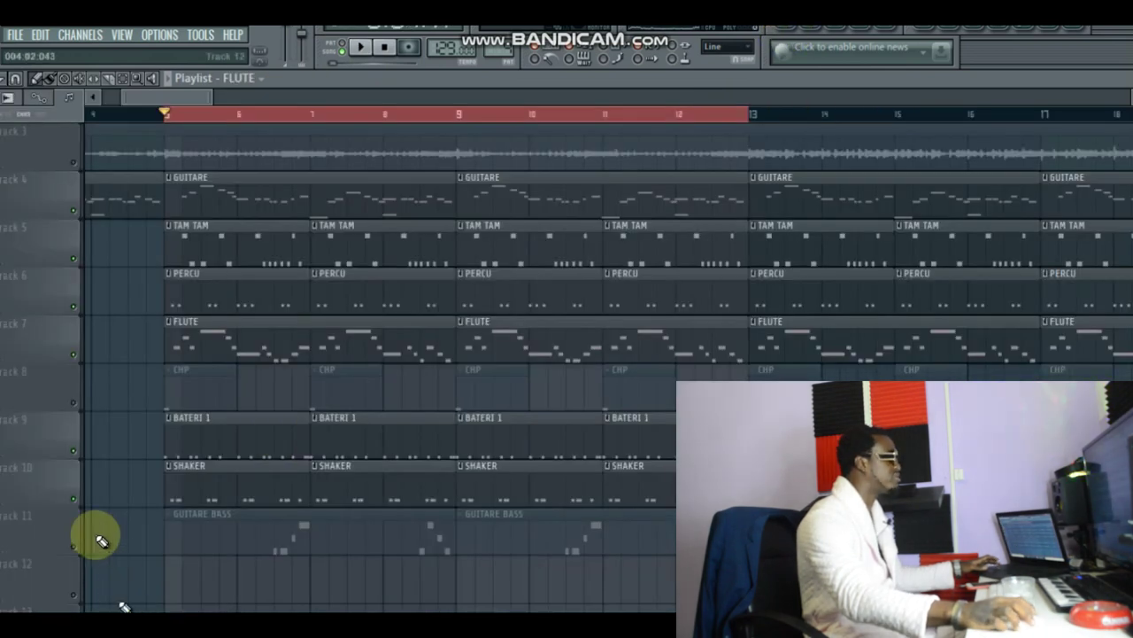
# Step: Unmute the CHP and GUITARE BASS tracks, start song playback, and pick the GUITARE BASS pattern in the playlist
pyautogui.click(74, 402)
pyautogui.click(75, 547)
pyautogui.press('space')
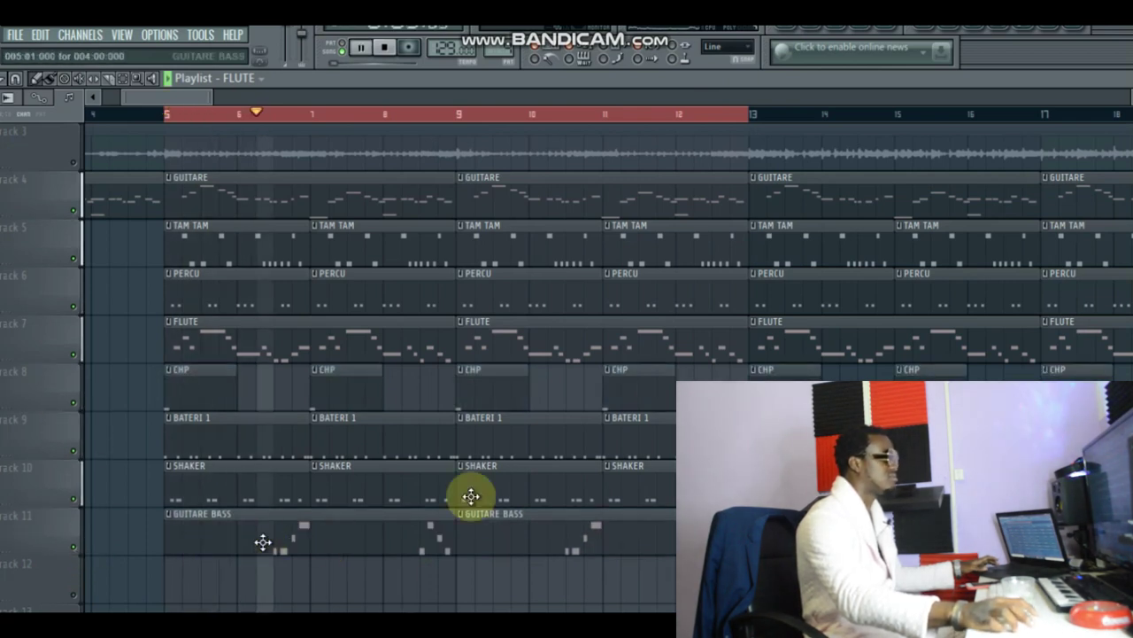
pyautogui.click(360, 525)
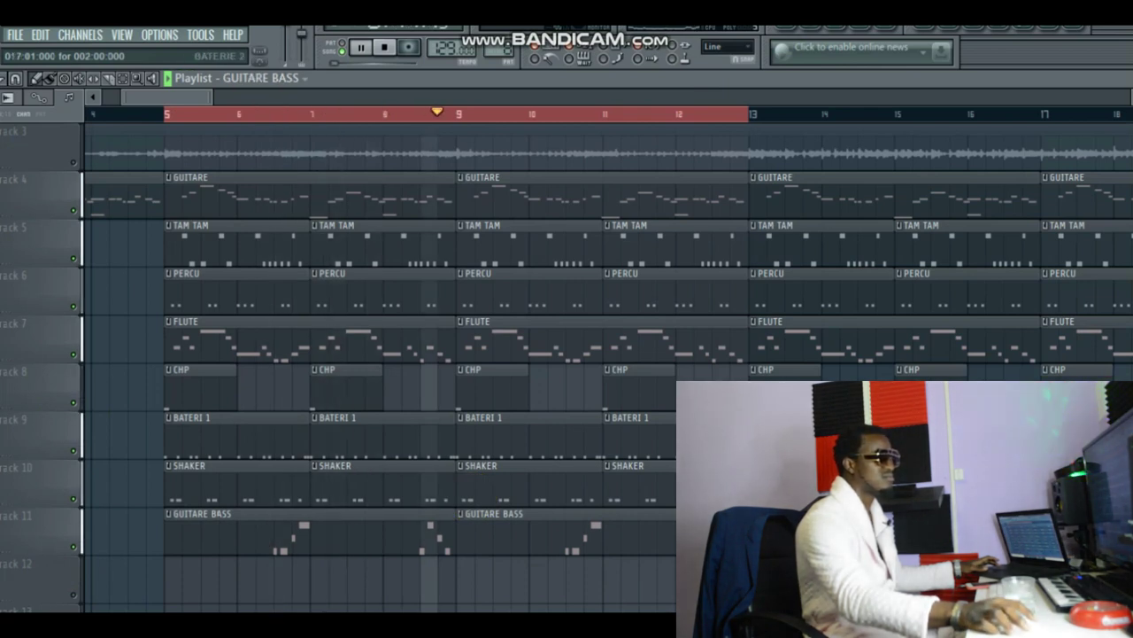
# Step: Look over the playlist tracks and upcoming bars around bar 13 while the song plays, and stop playback
pyautogui.scroll(-1, 567, 363)
pyautogui.hscroll(1, 567, 363)
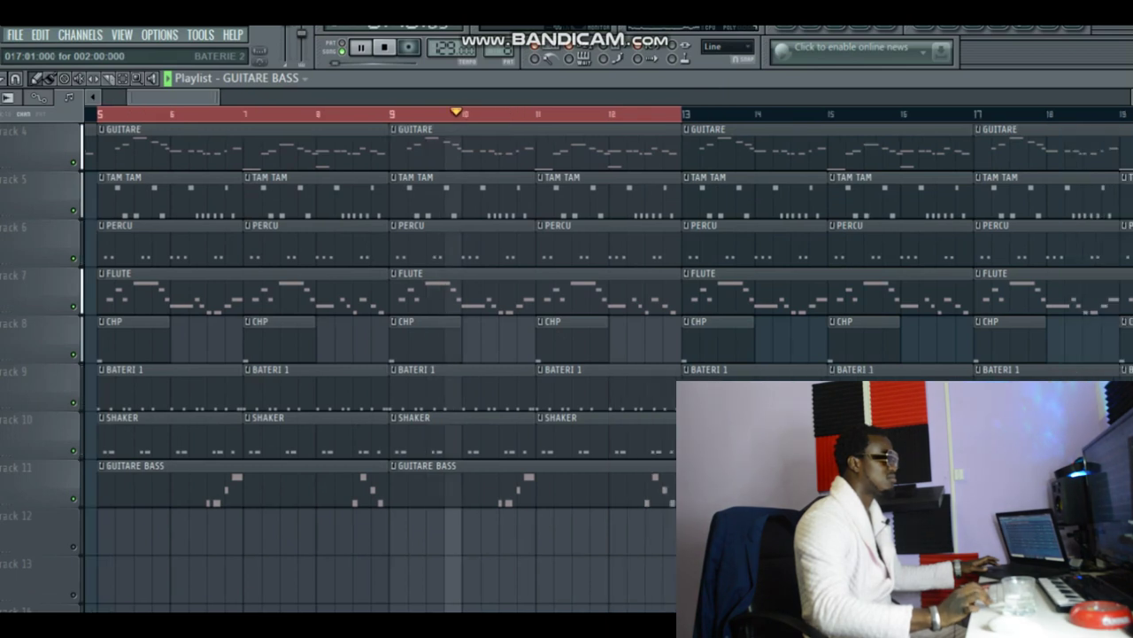
pyautogui.hscroll(1, 567, 363)
pyautogui.hscroll(1, 567, 363)
pyautogui.scroll(1, 567, 363)
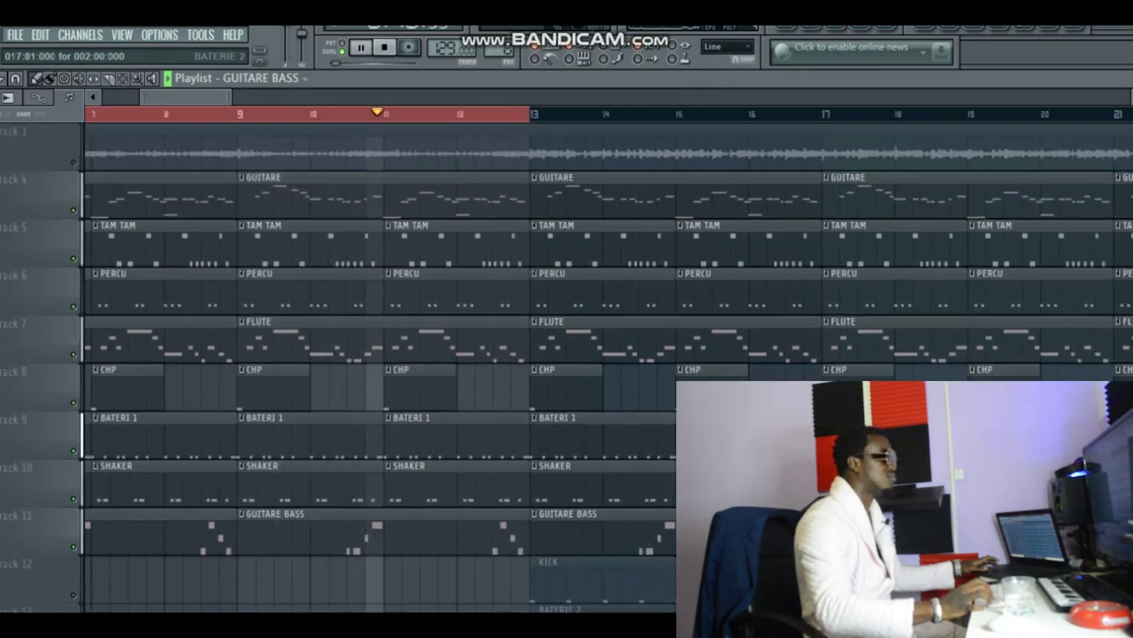
pyautogui.scroll(1, 567, 363)
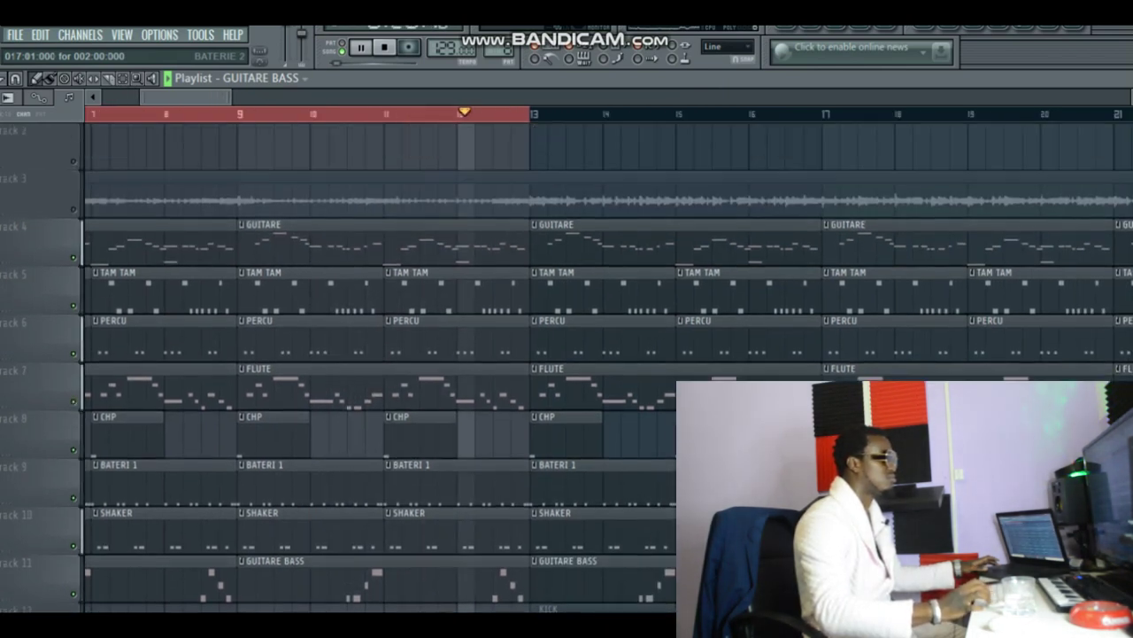
pyautogui.scroll(-1, 566, 363)
pyautogui.hscroll(1, 567, 363)
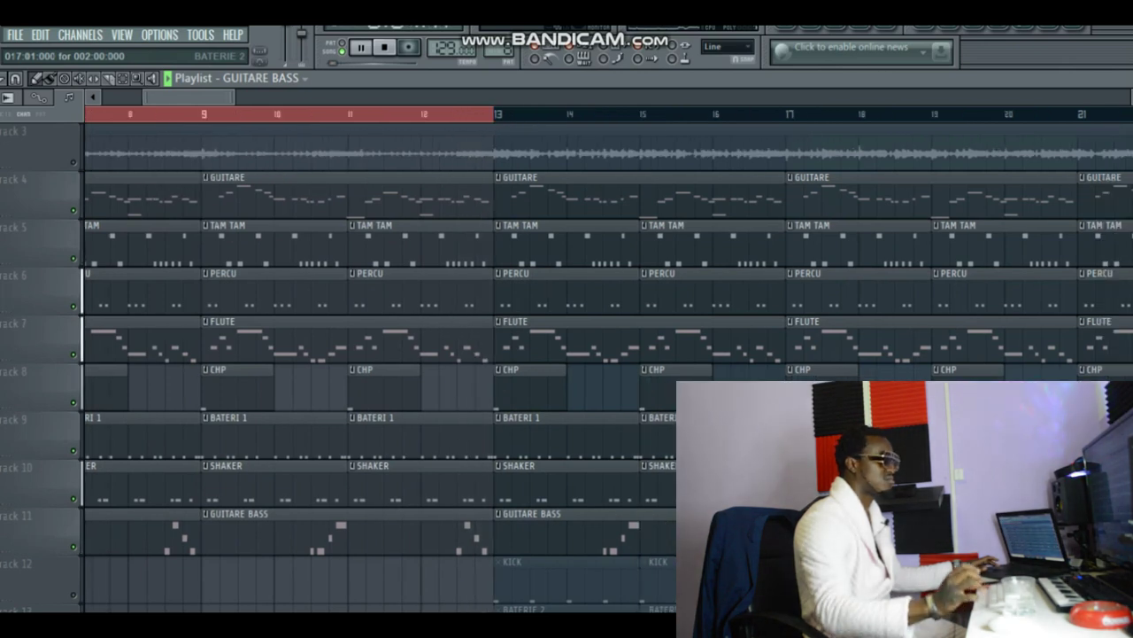
pyautogui.press('space')
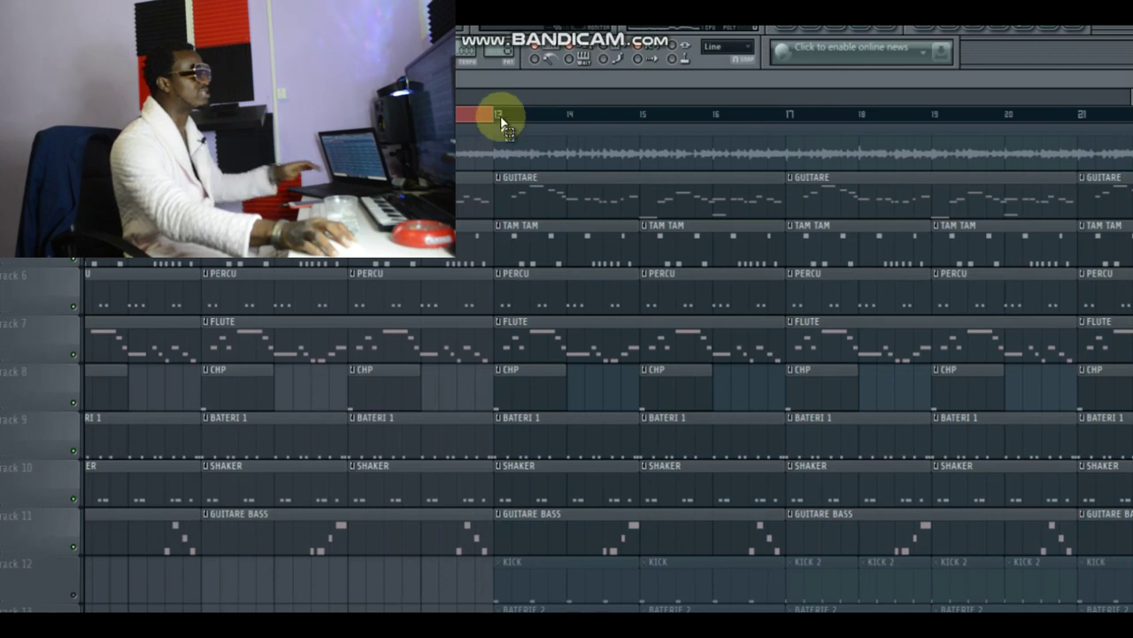
# Step: Select bars 13 to 17 in the playlist, play that section, and unmute the BATERIE 2 and KICK tracks
pyautogui.moveTo(493, 135); pyautogui.dragTo(782, 99)
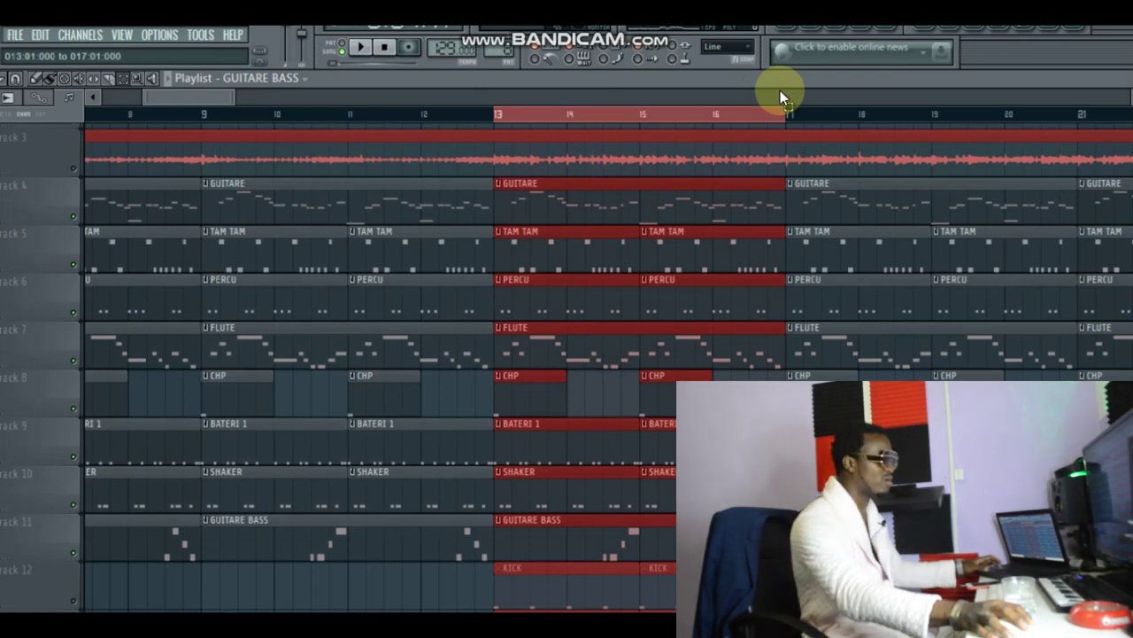
pyautogui.press('space')
pyautogui.scroll(-4, 830, 182)
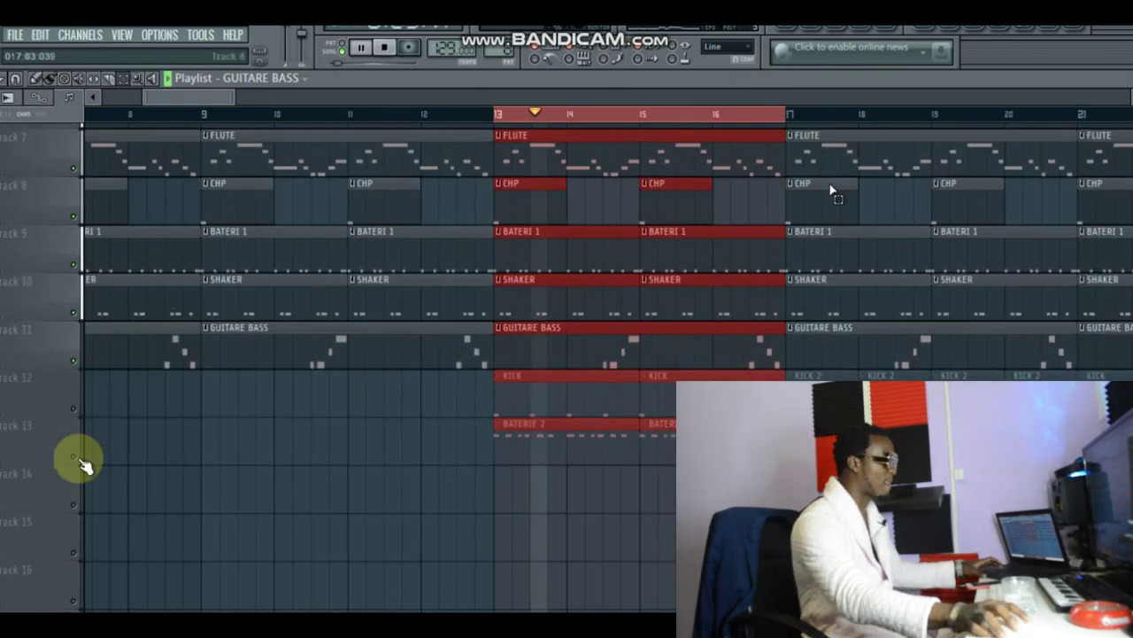
pyautogui.click(73, 457)
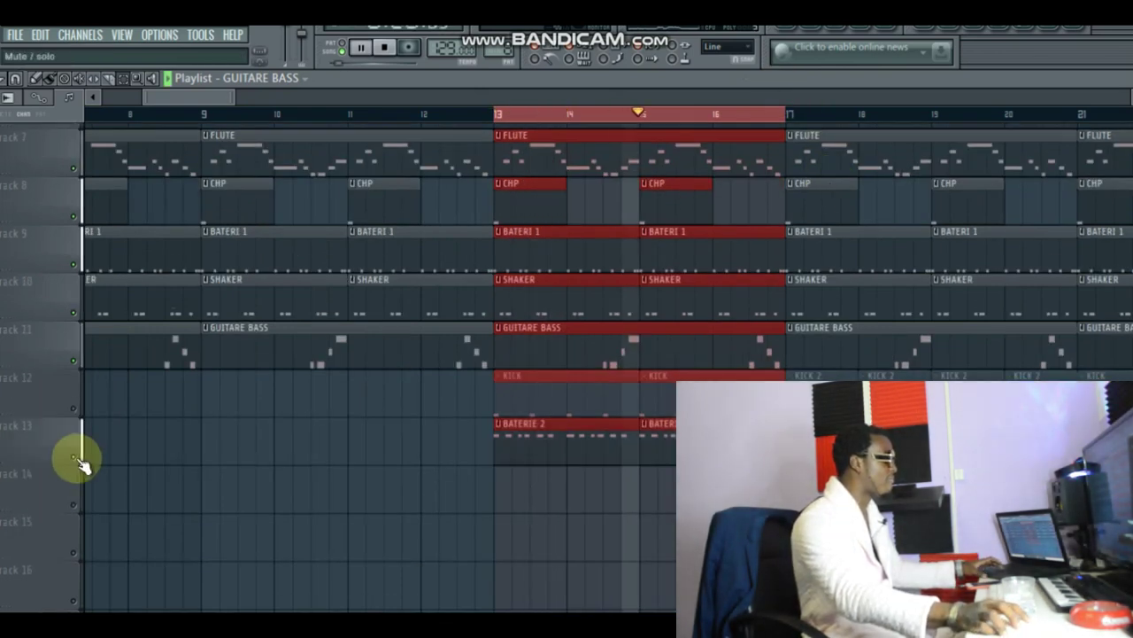
pyautogui.click(75, 411)
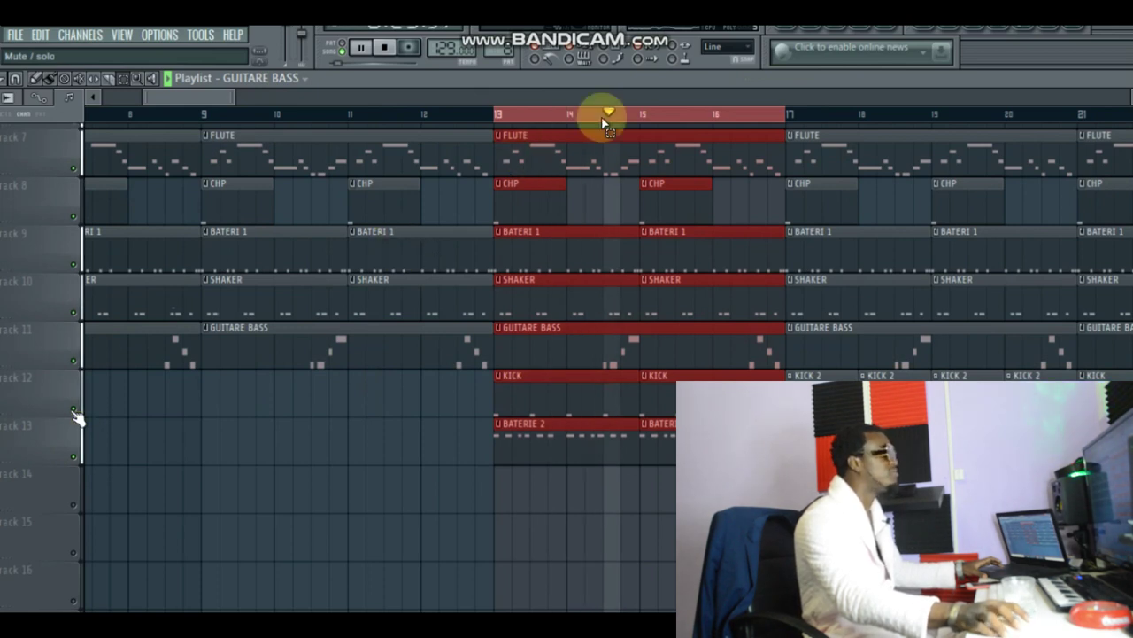
# Step: Clear the bar 13 to 17 selection, follow the full arrangement playing past bar 17, and stop playback
pyautogui.click(422, 210)
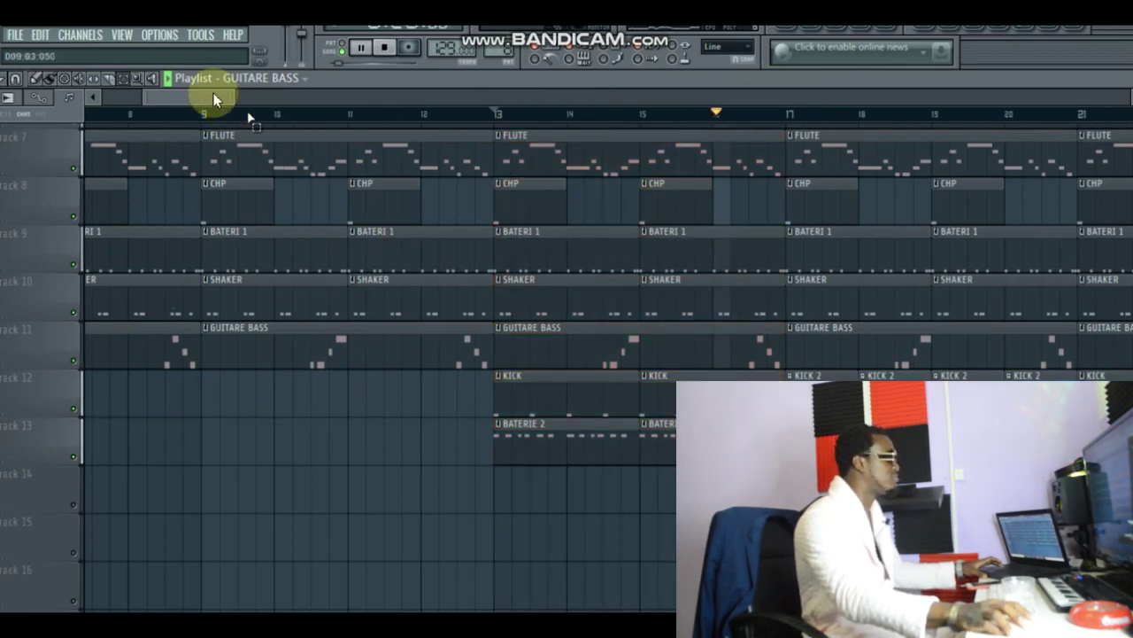
pyautogui.moveTo(218, 94)
pyautogui.mouseDown()
pyautogui.moveTo(233, 93)
pyautogui.moveTo(224, 98)
pyautogui.mouseUp()
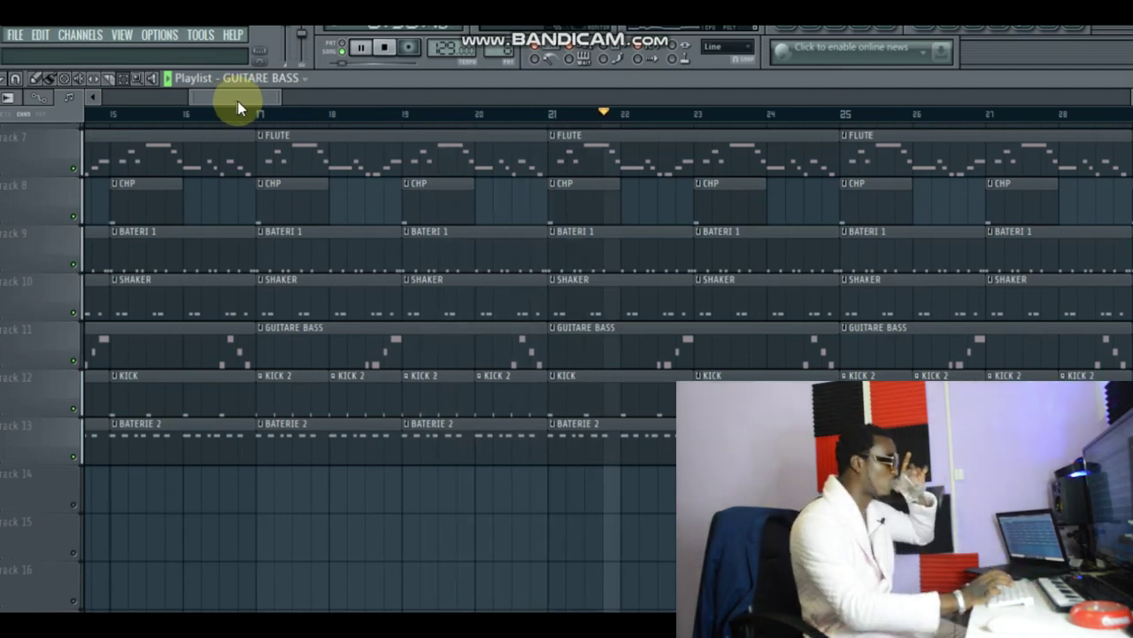
pyautogui.press('space')
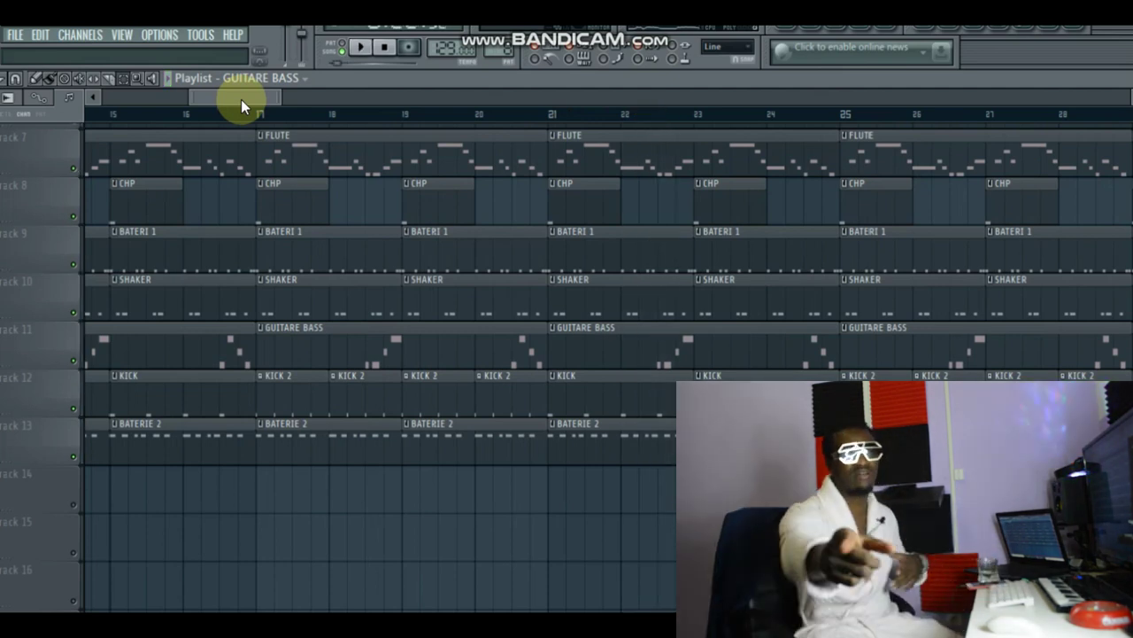